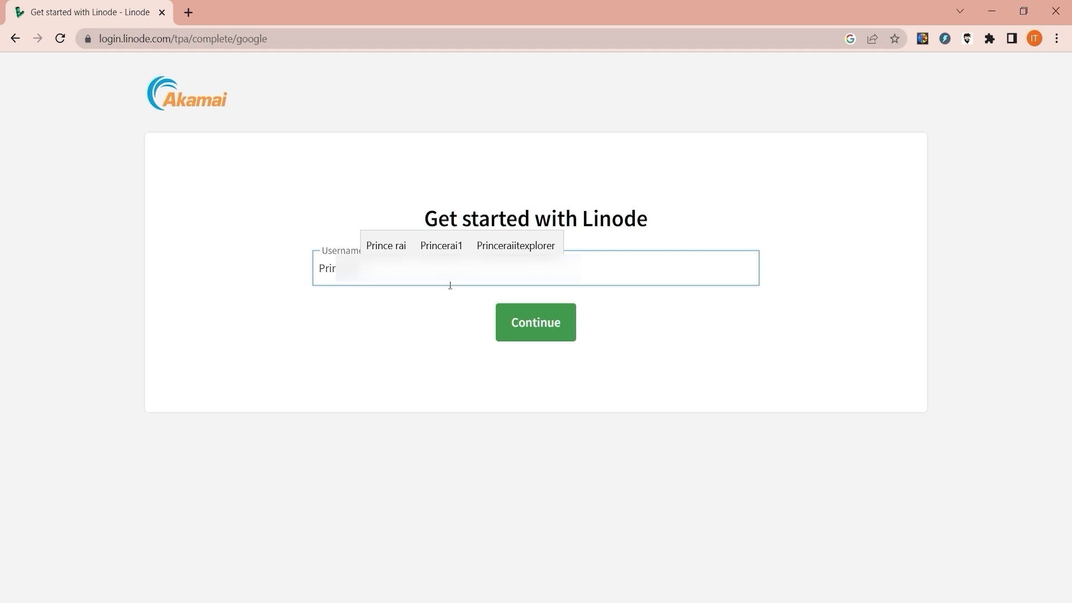
# Submit the entered username to continue the Linode account signup
pyautogui.click(540, 329)
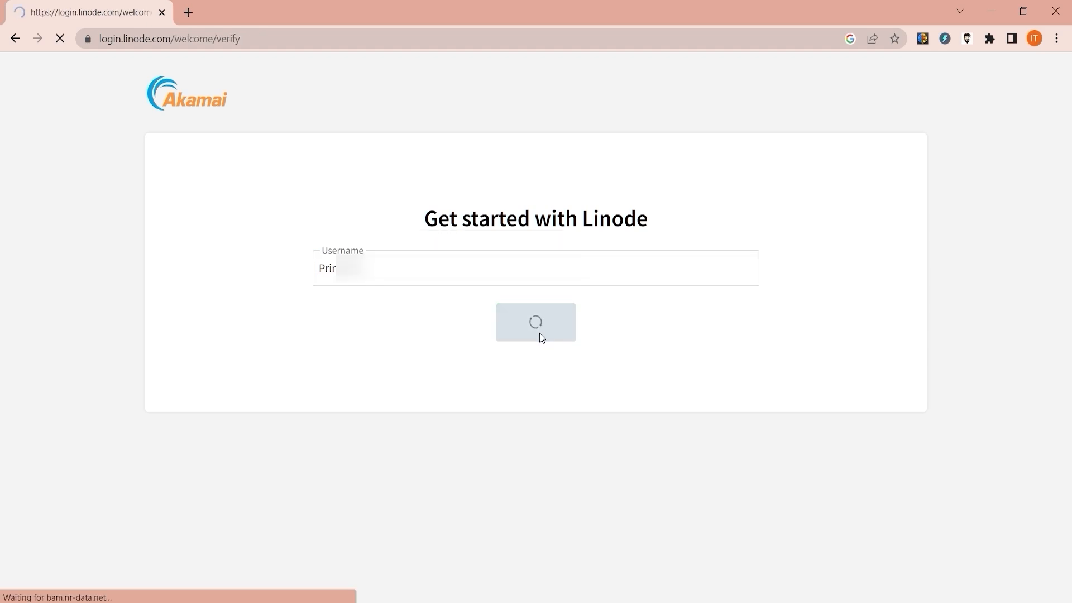
# Enter the phone number with India (IN) as the country and request an SMS code
pyautogui.click(329, 376)
pyautogui.scroll(20, 477, 210)
pyautogui.click(477, 209)
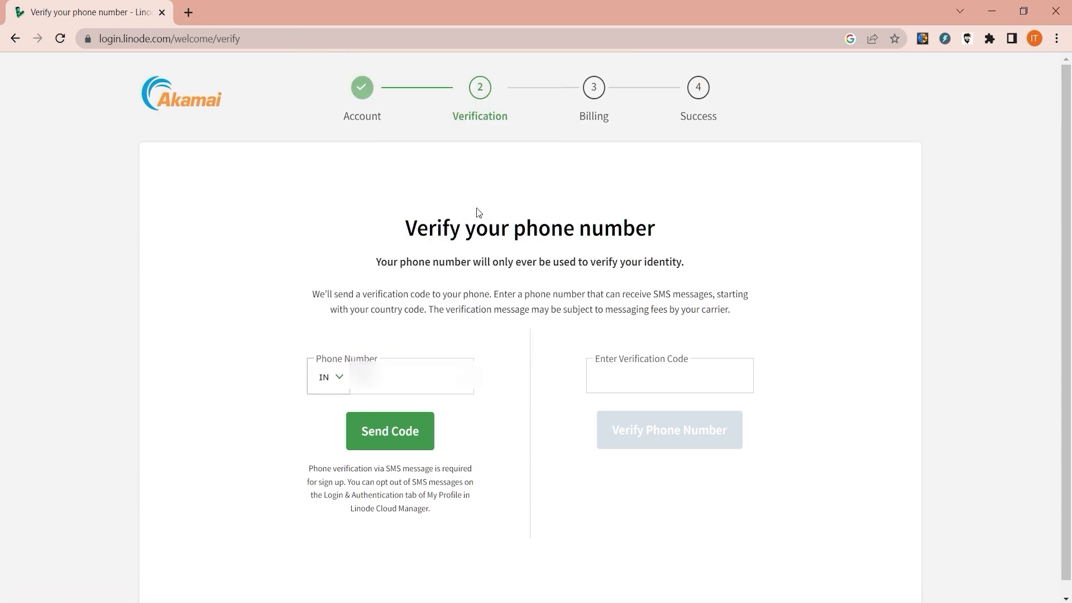
pyautogui.click(413, 376)
pyautogui.write('??????????')
pyautogui.click(419, 436)
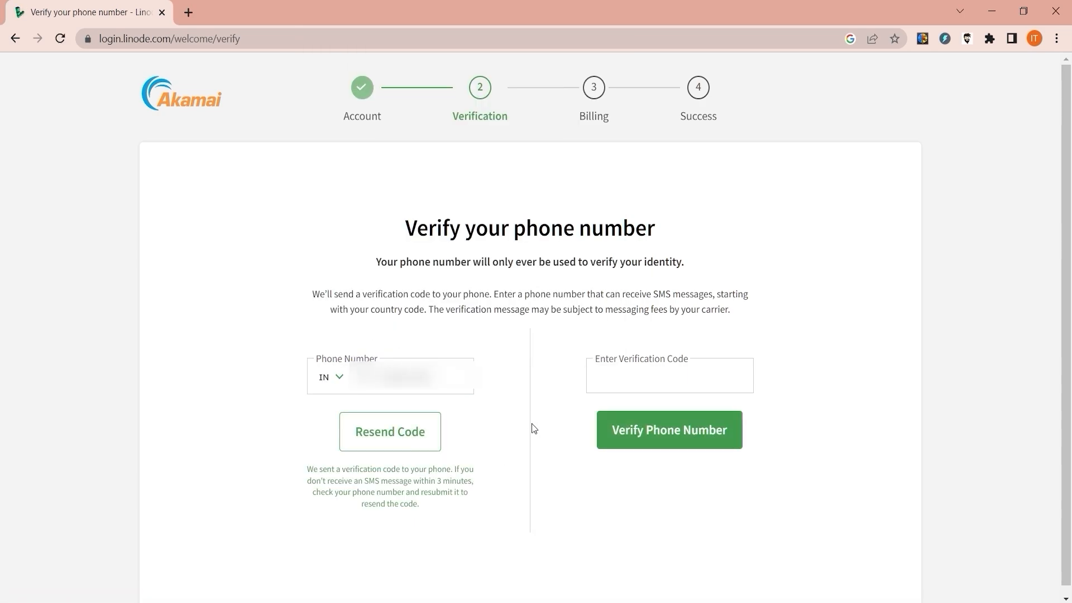
pyautogui.click(600, 374)
pyautogui.press('Return')
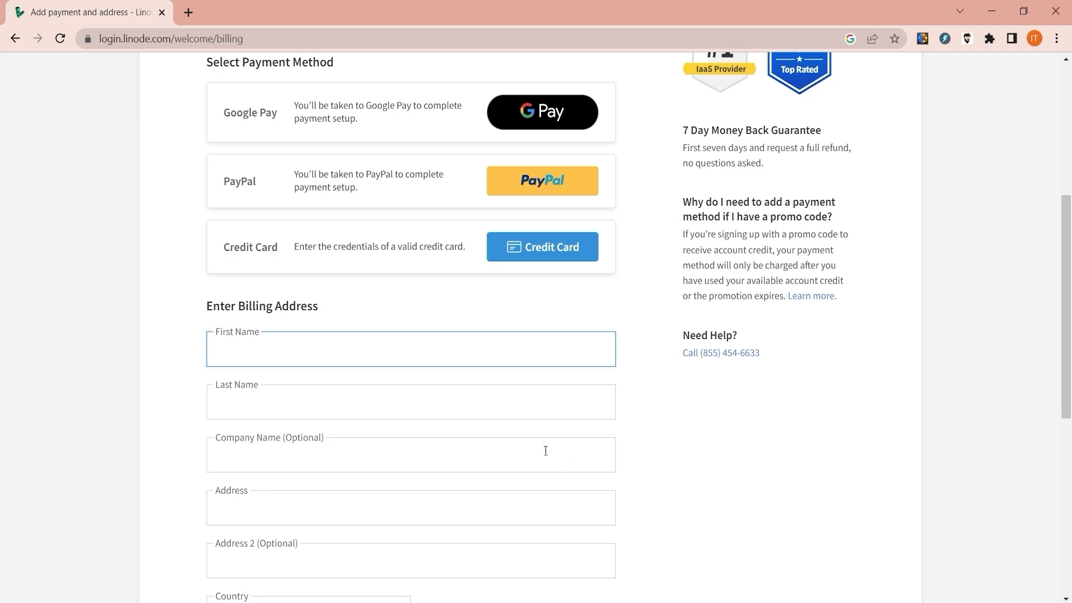
# Choose PayPal as the payment method
pyautogui.scroll(6, 410, 323)
pyautogui.scroll(-3, 395, 359)
pyautogui.click(458, 323)
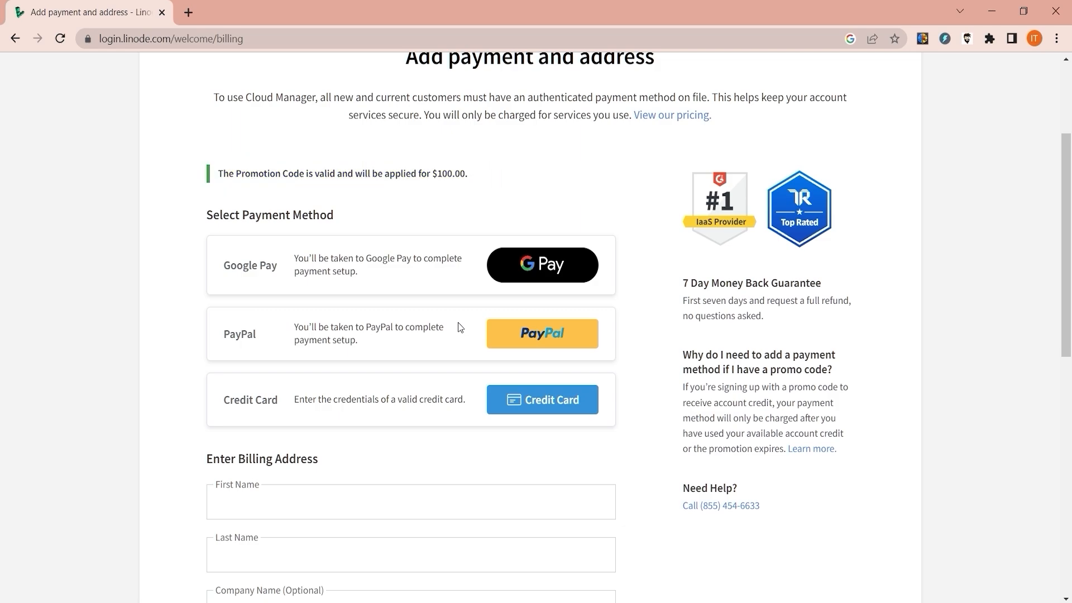
pyautogui.click(540, 351)
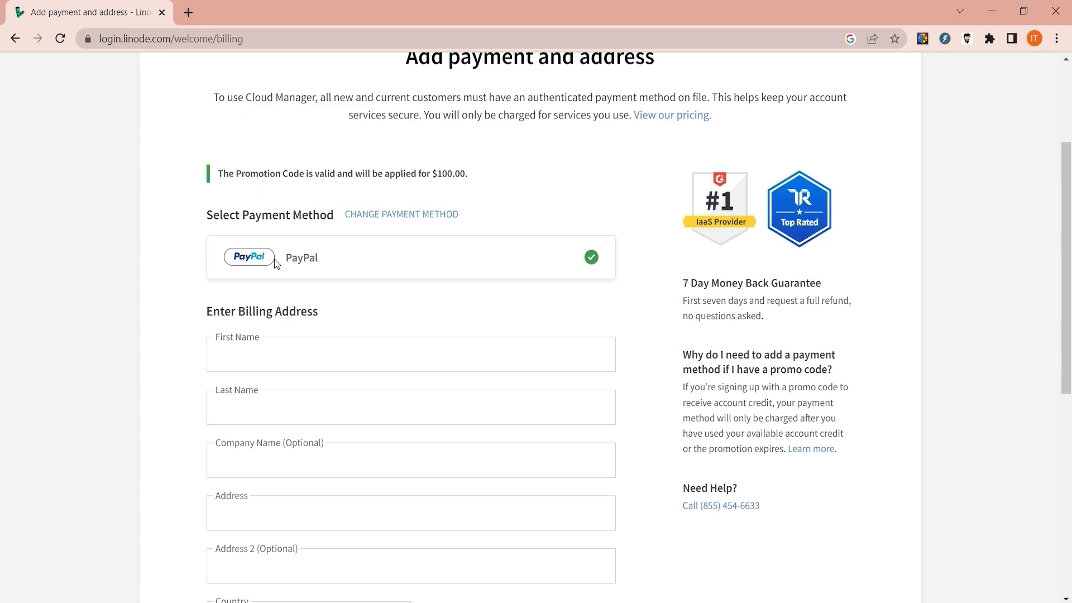
# Fill the first name from the saved suggestion and create the account, declining browser address saving
pyautogui.click(322, 370)
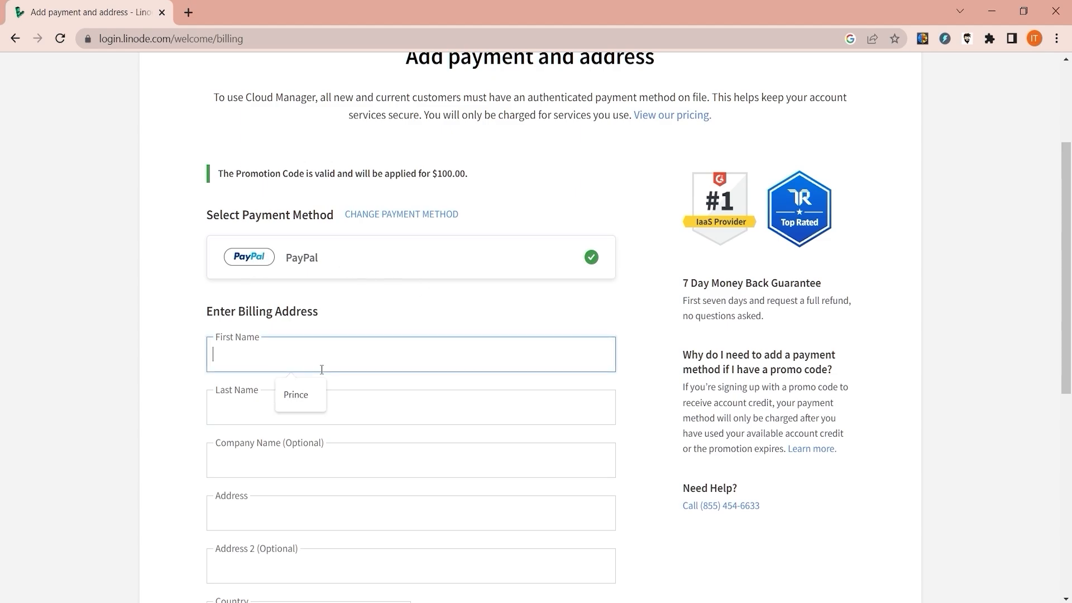
pyautogui.click(302, 395)
pyautogui.click(277, 411)
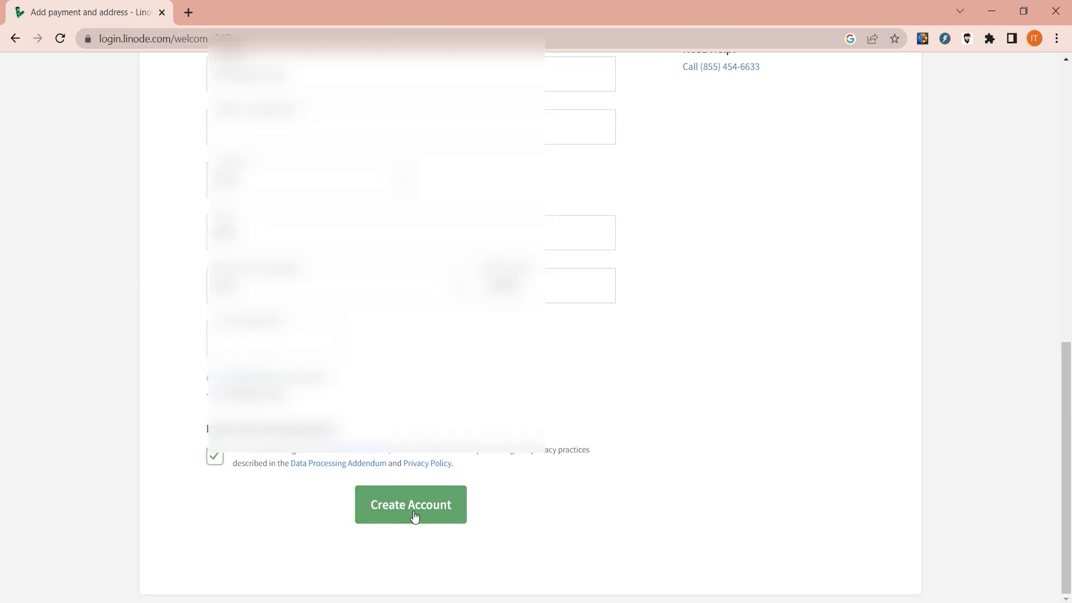
pyautogui.click(414, 514)
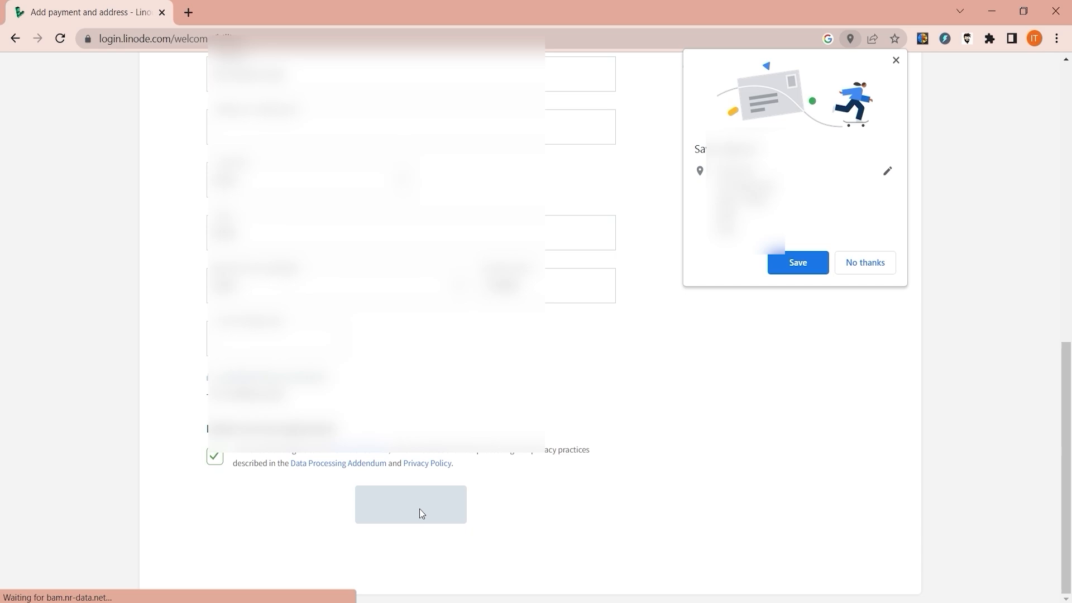
pyautogui.click(873, 261)
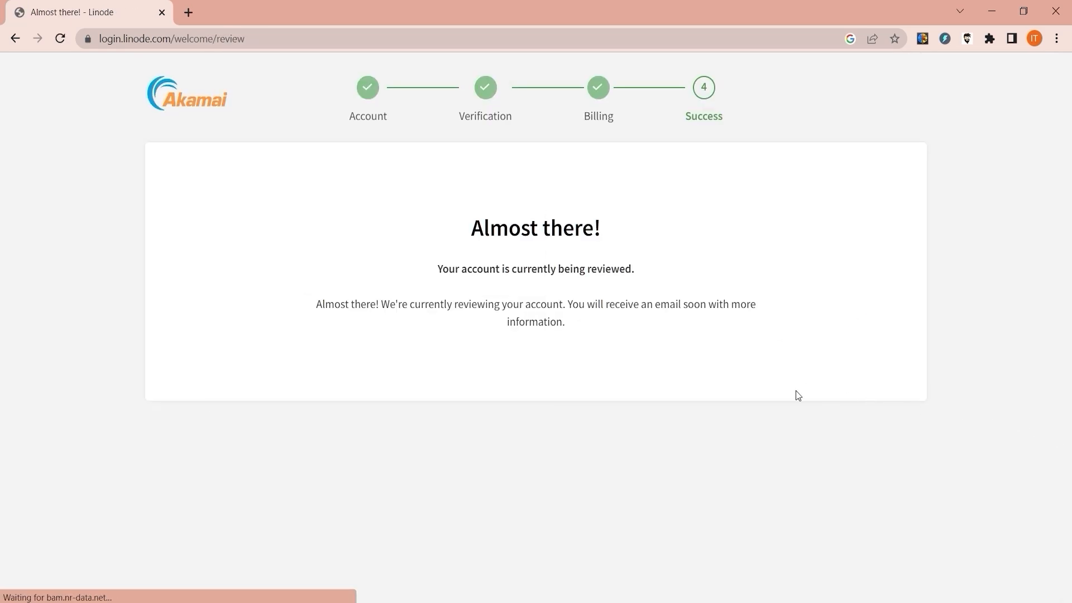
# Read the account-under-review notice, then open the Linode Account Activation email in Gmail
pyautogui.moveTo(438, 270); pyautogui.dragTo(632, 264)
pyautogui.moveTo(308, 307); pyautogui.dragTo(570, 306)
pyautogui.click(576, 307)
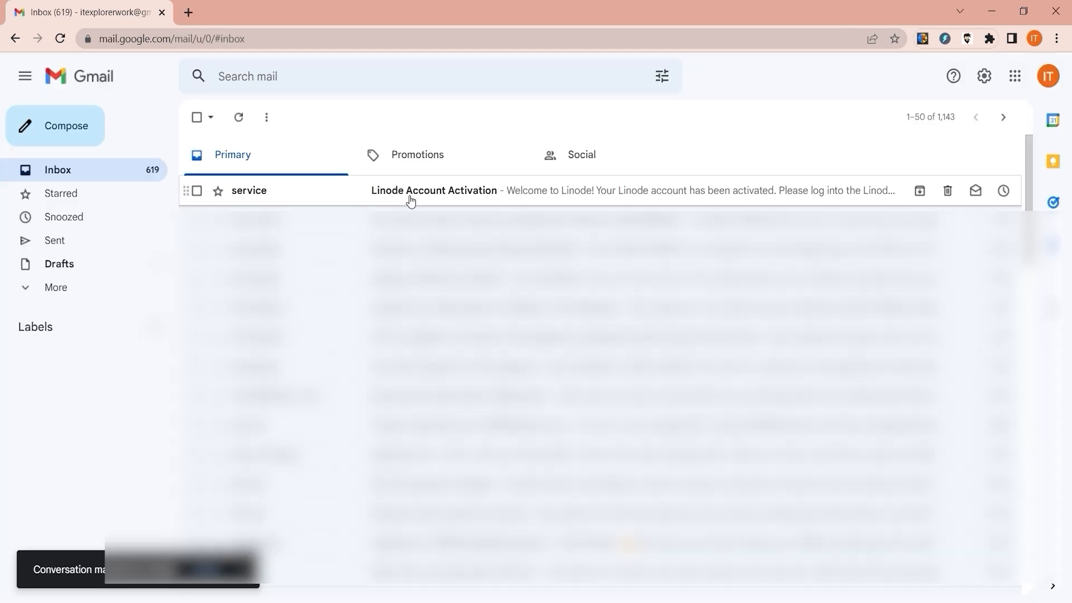
pyautogui.click(410, 193)
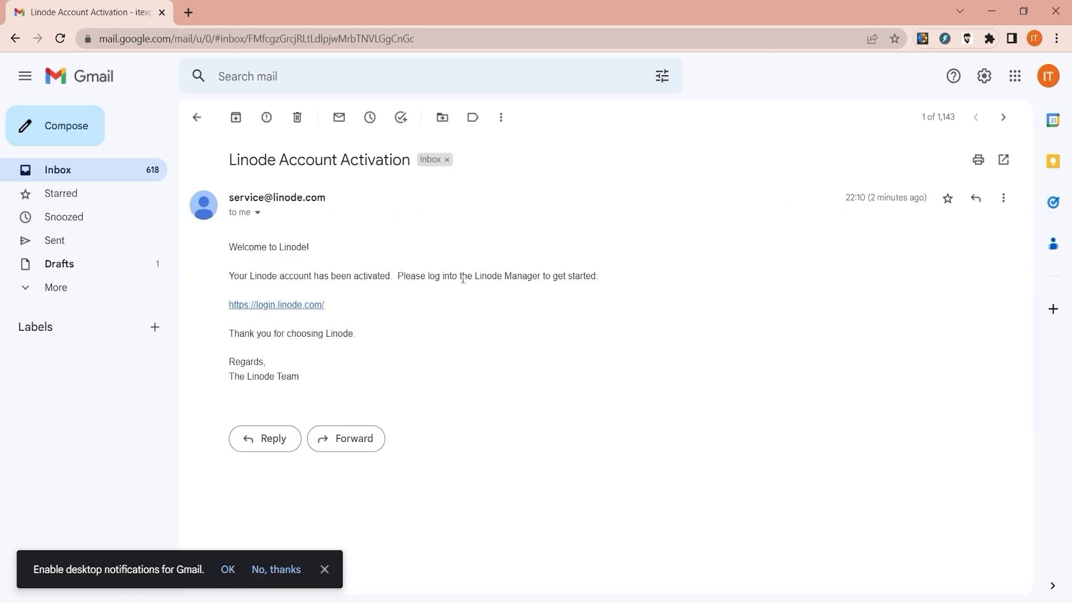
pyautogui.click(295, 307)
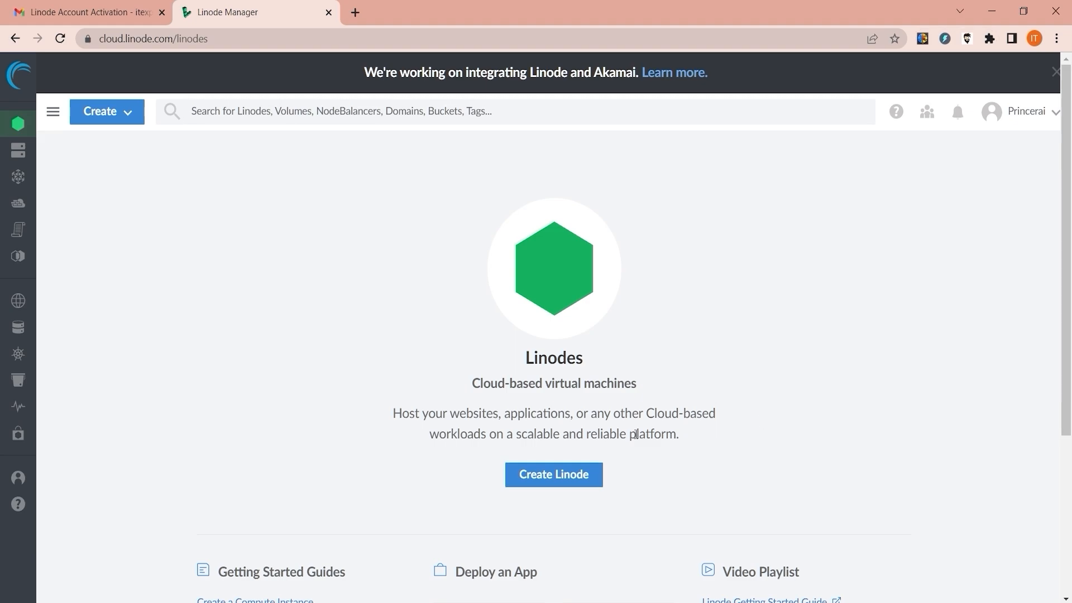
pyautogui.moveTo(18, 242)
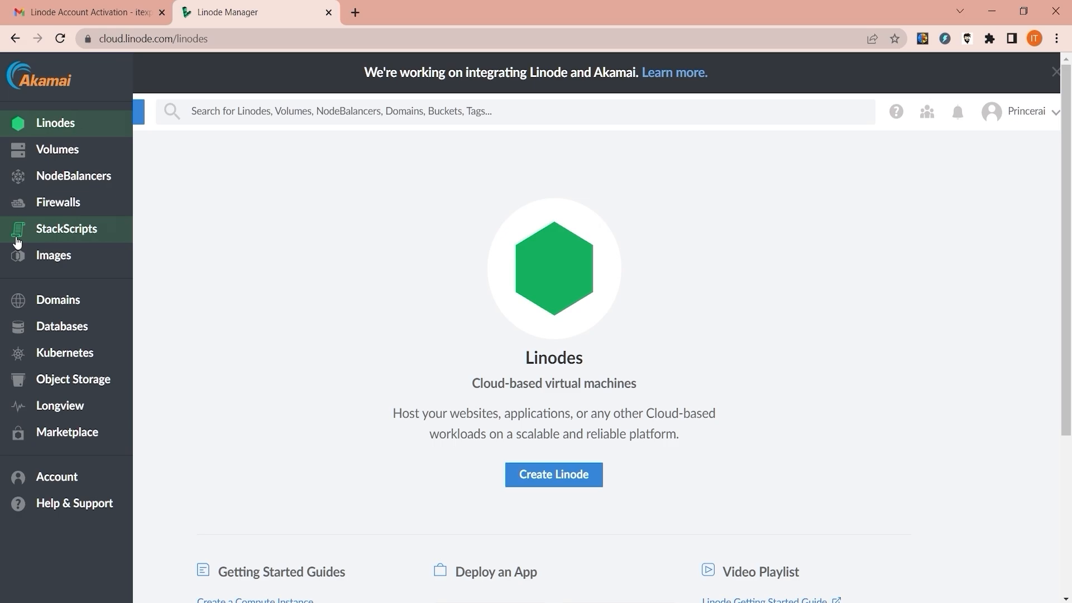
pyautogui.click(74, 477)
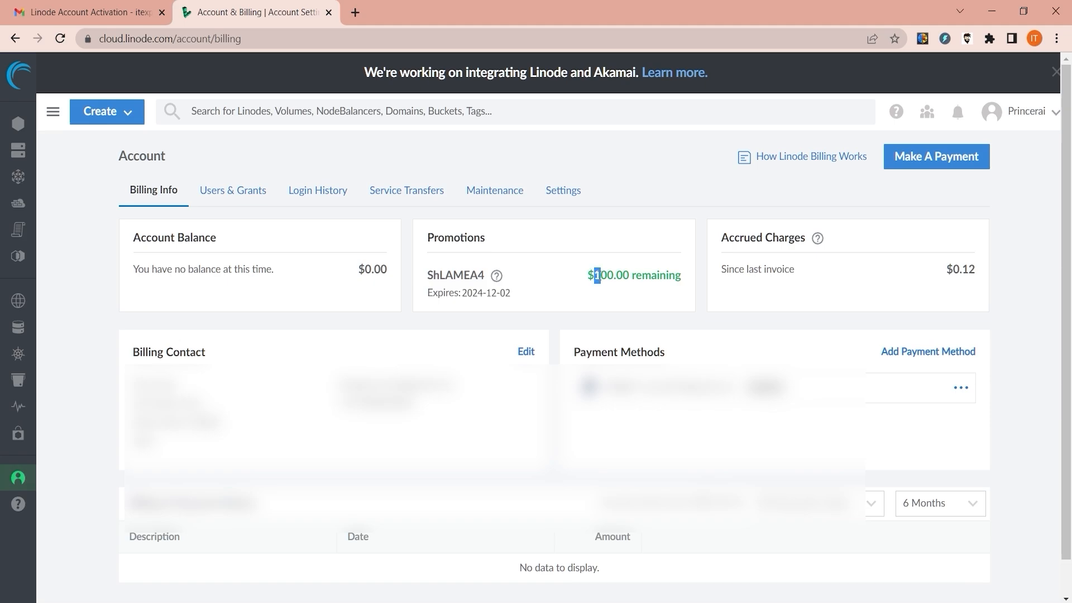
pyautogui.moveTo(596, 275); pyautogui.dragTo(672, 277)
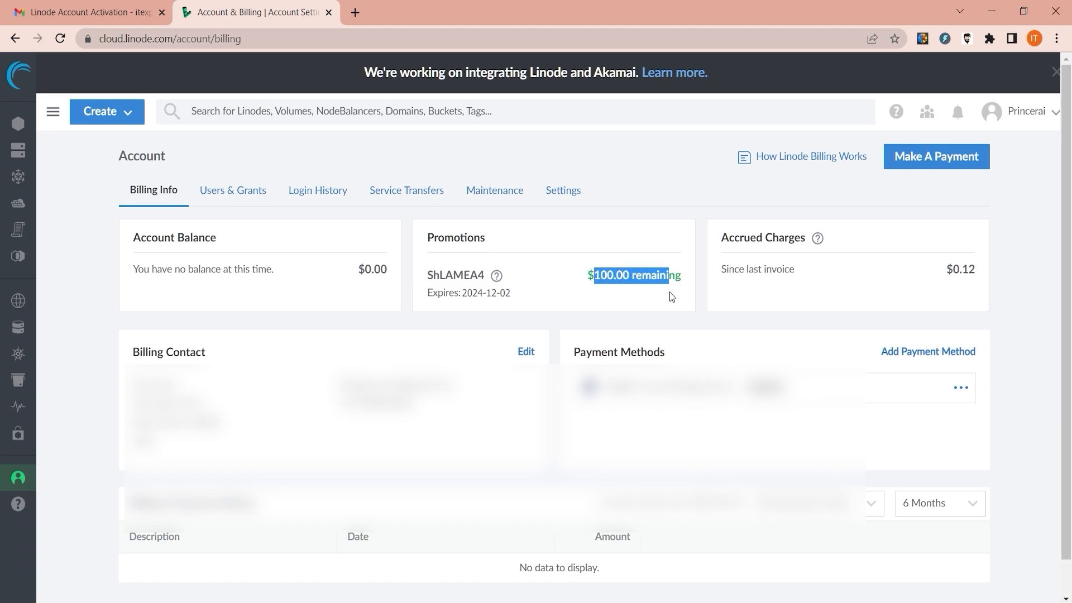
pyautogui.click(672, 296)
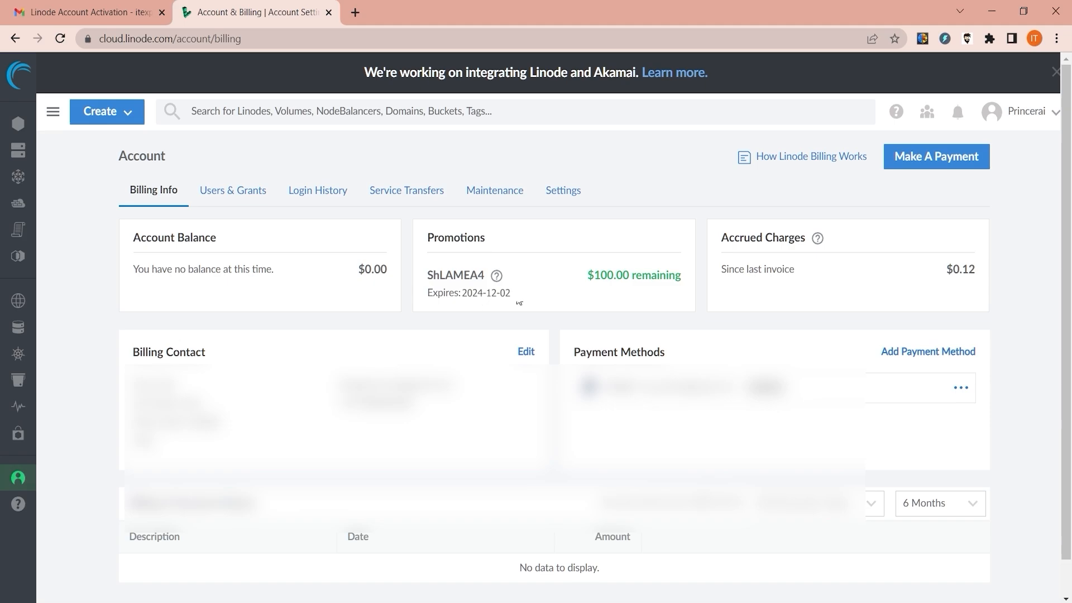
pyautogui.moveTo(496, 275)
pyautogui.click(30, 137)
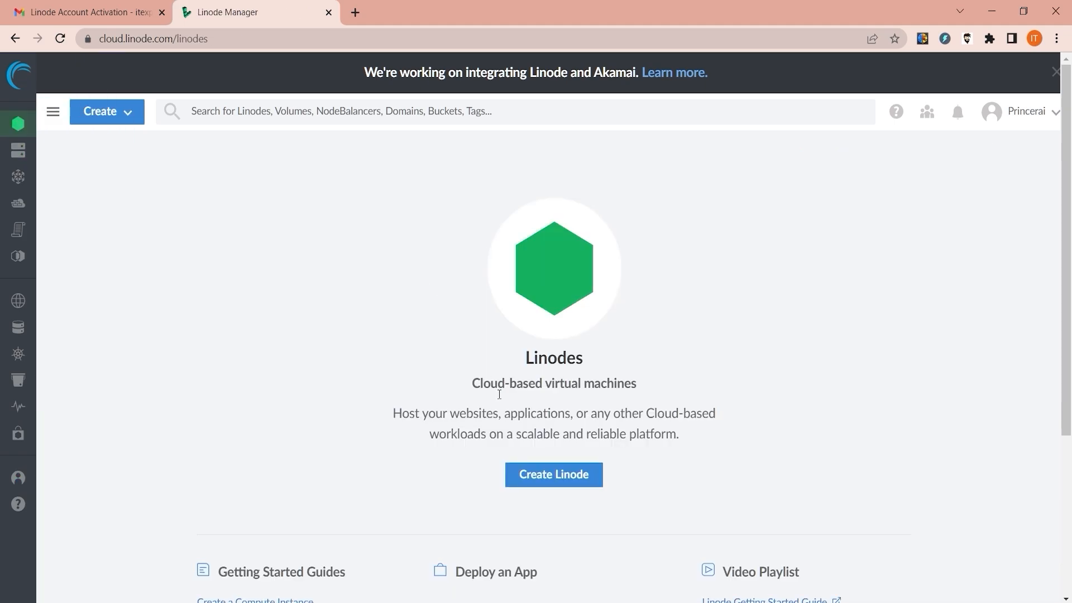
# Start a new Linode, remove the default Debian 11 image, browse images, then view Marketplace apps
pyautogui.click(560, 476)
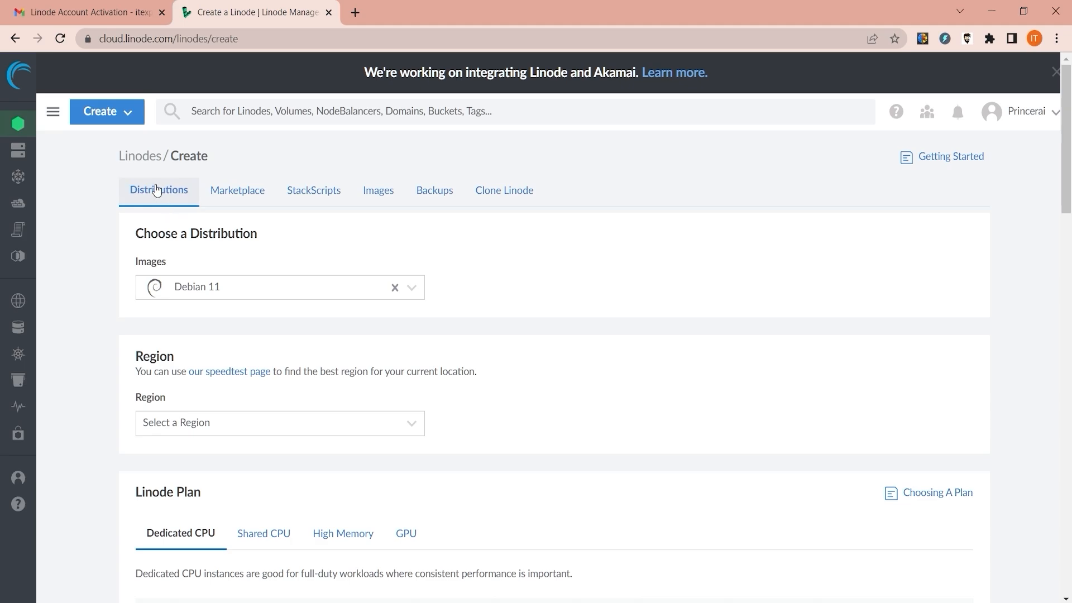
pyautogui.click(394, 287)
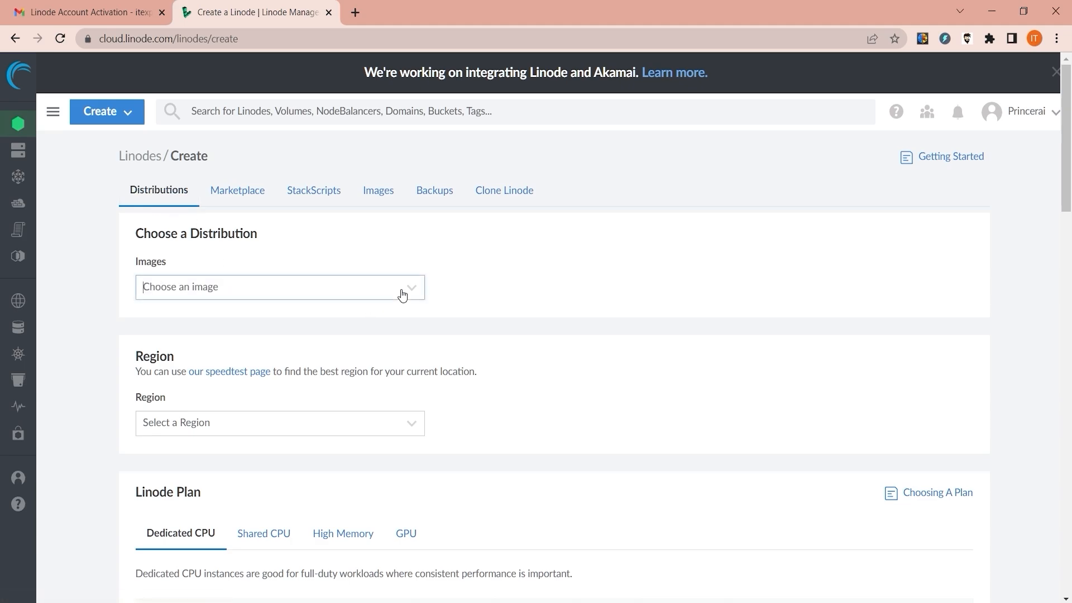
pyautogui.click(402, 295)
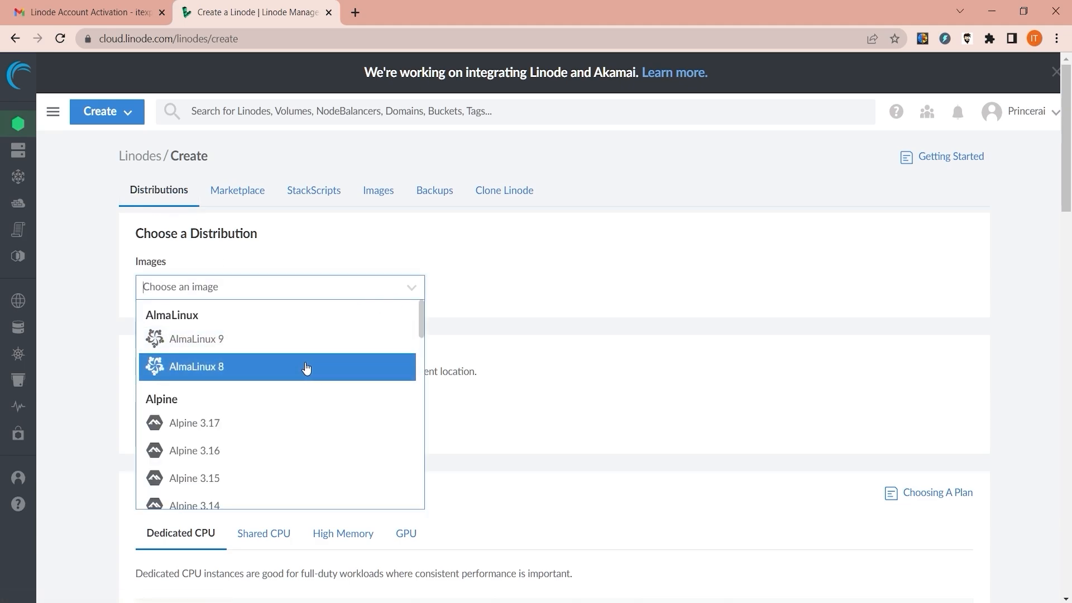
pyautogui.scroll(-6, 306, 368)
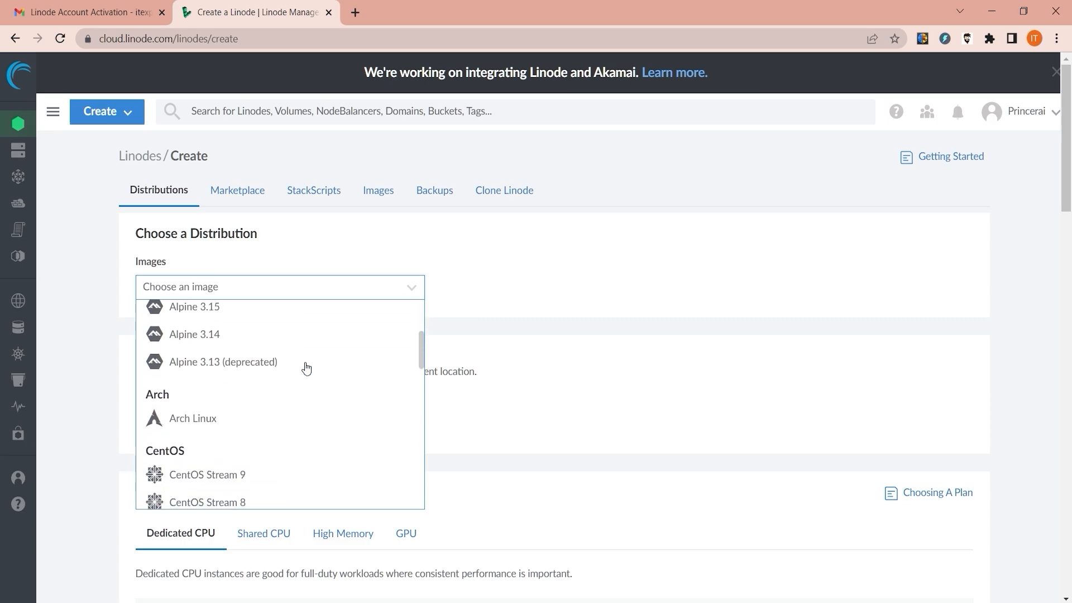
pyautogui.scroll(-6, 307, 368)
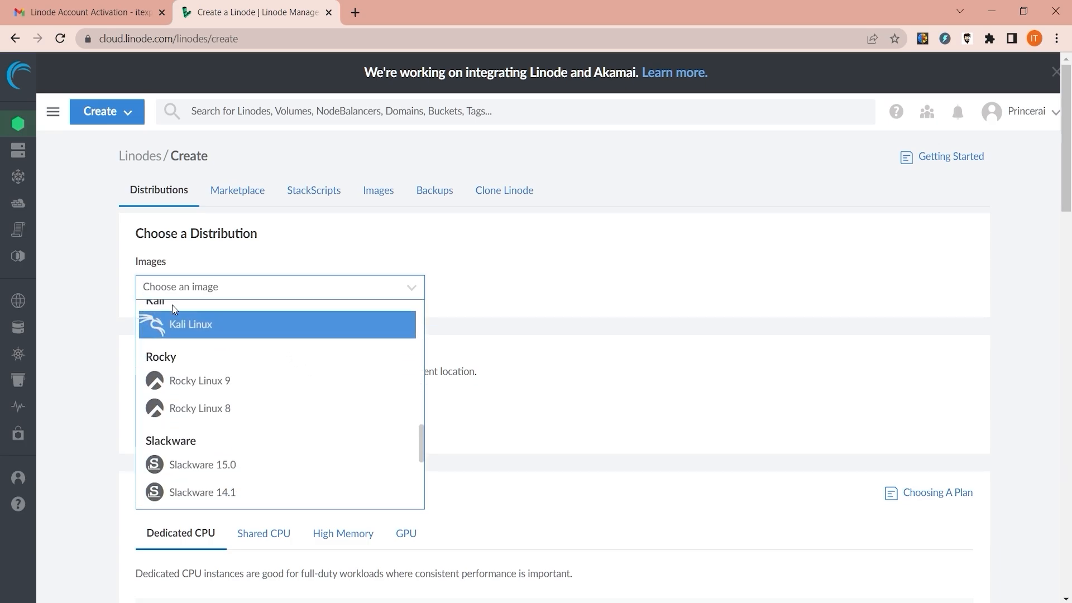
pyautogui.scroll(-5, 271, 391)
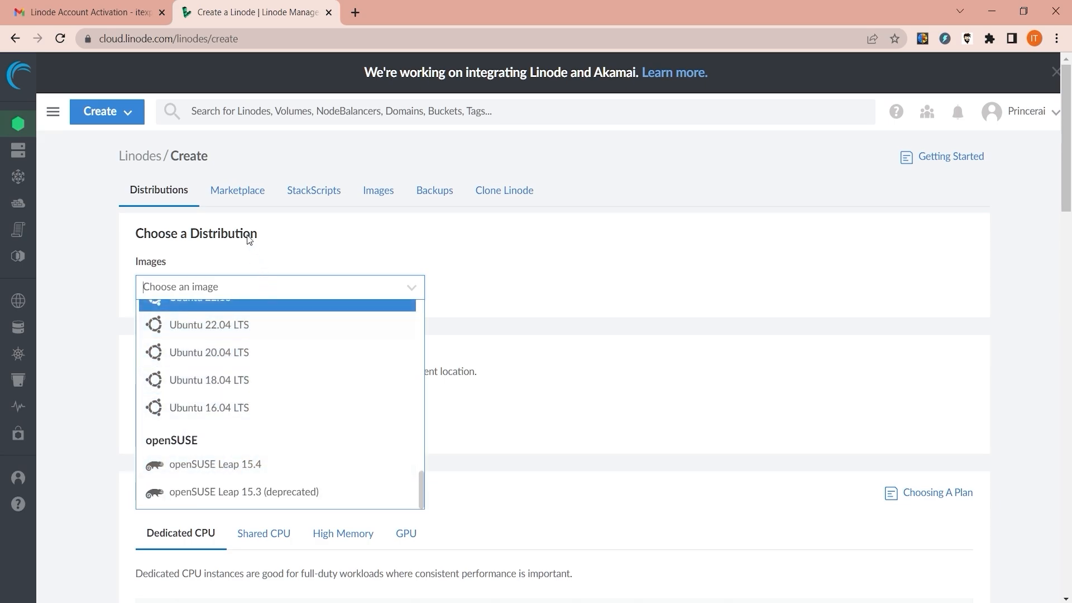
pyautogui.click(265, 235)
pyautogui.click(245, 200)
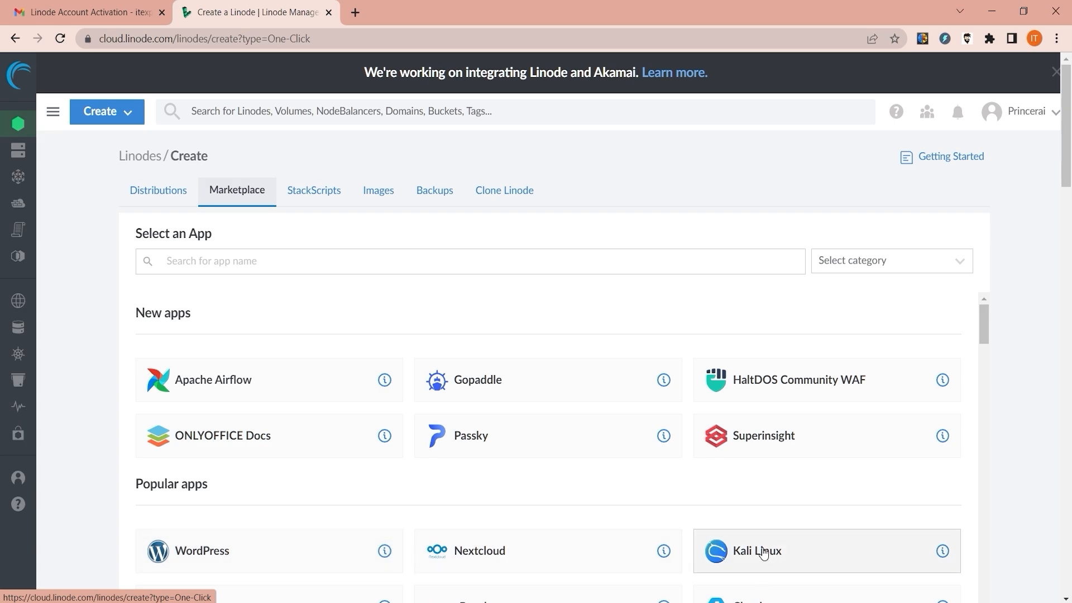
# Look through the Marketplace, StackScripts and Images options, then return to Distributions
pyautogui.scroll(-3, 759, 553)
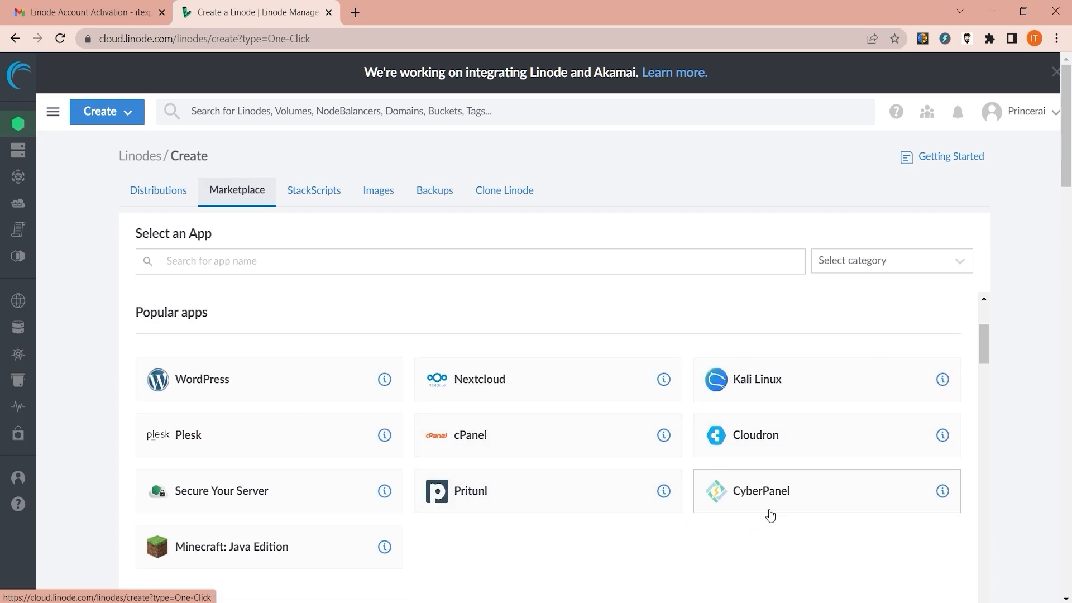
pyautogui.scroll(-15, 505, 530)
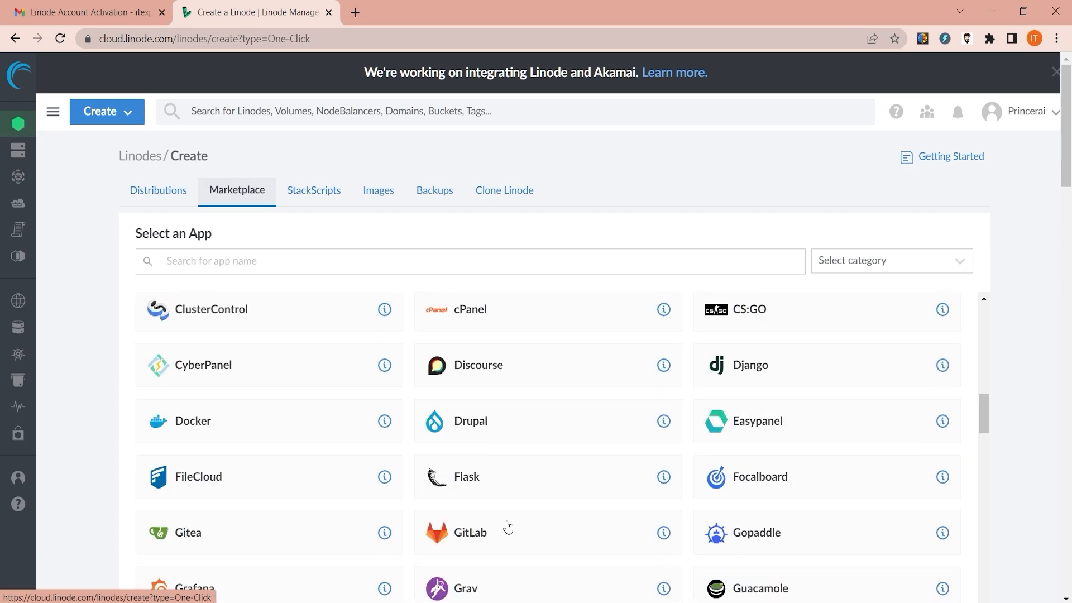
pyautogui.scroll(-4, 526, 568)
pyautogui.scroll(10, 525, 563)
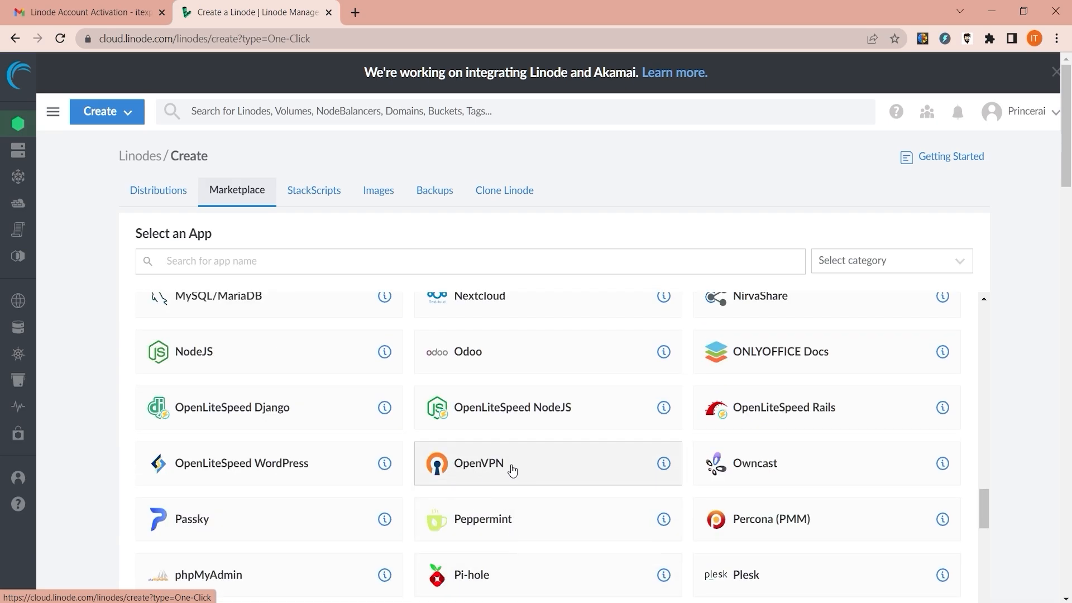
pyautogui.click(324, 199)
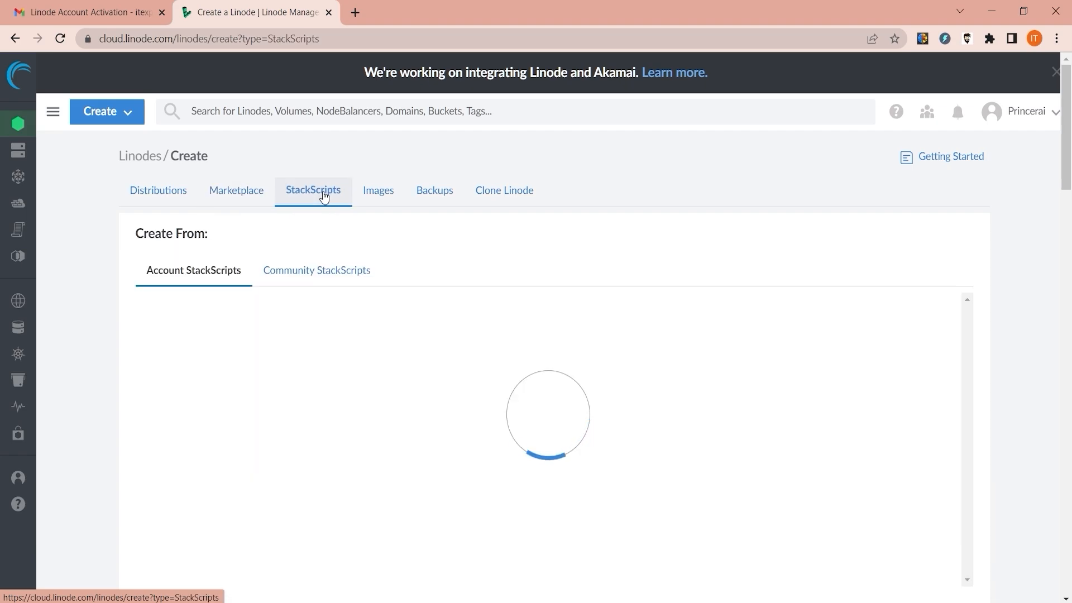
pyautogui.click(378, 205)
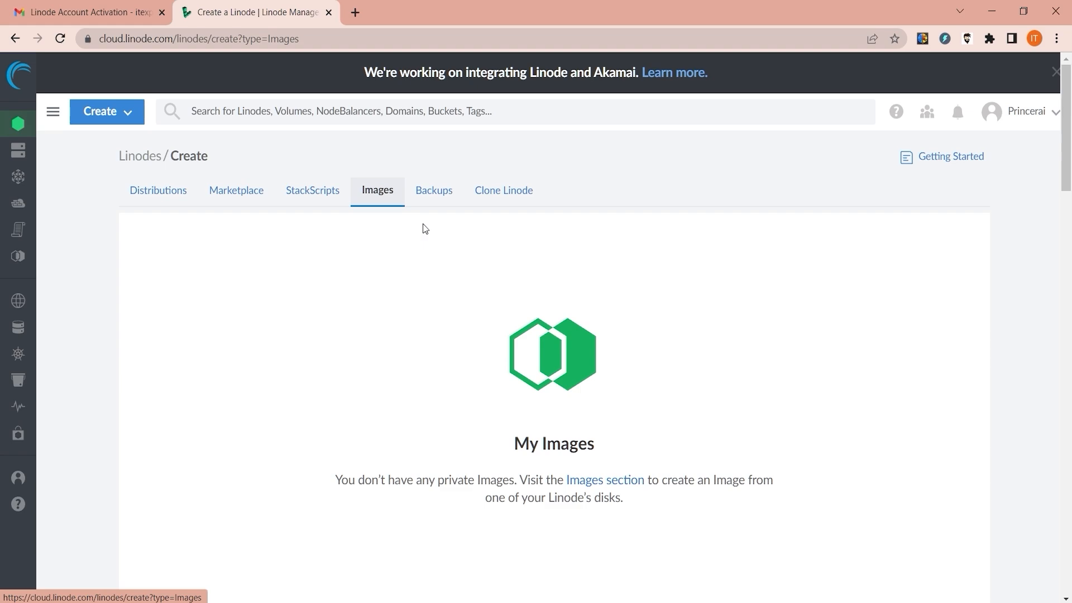
pyautogui.click(134, 199)
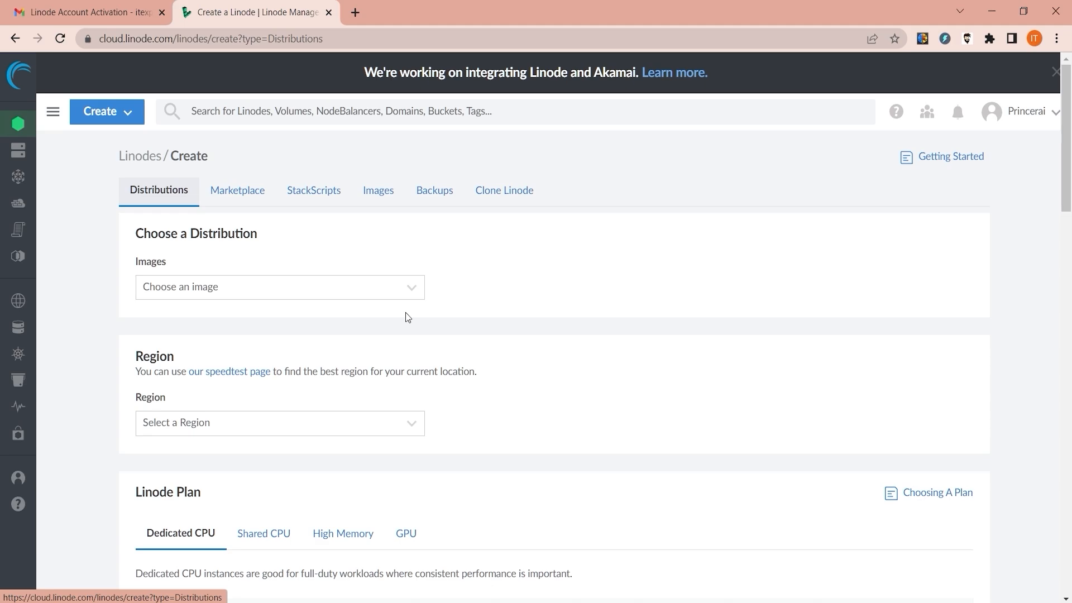
# Select Ubuntu 20.04 LTS as the Linode's image
pyautogui.click(347, 294)
pyautogui.scroll(-5, 327, 410)
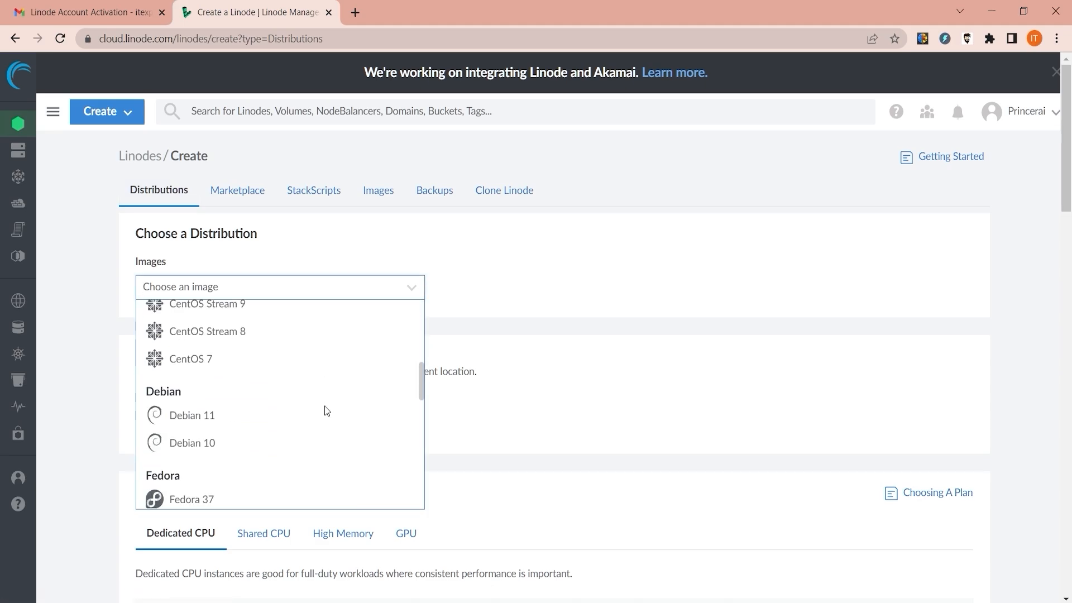
pyautogui.scroll(-10, 327, 412)
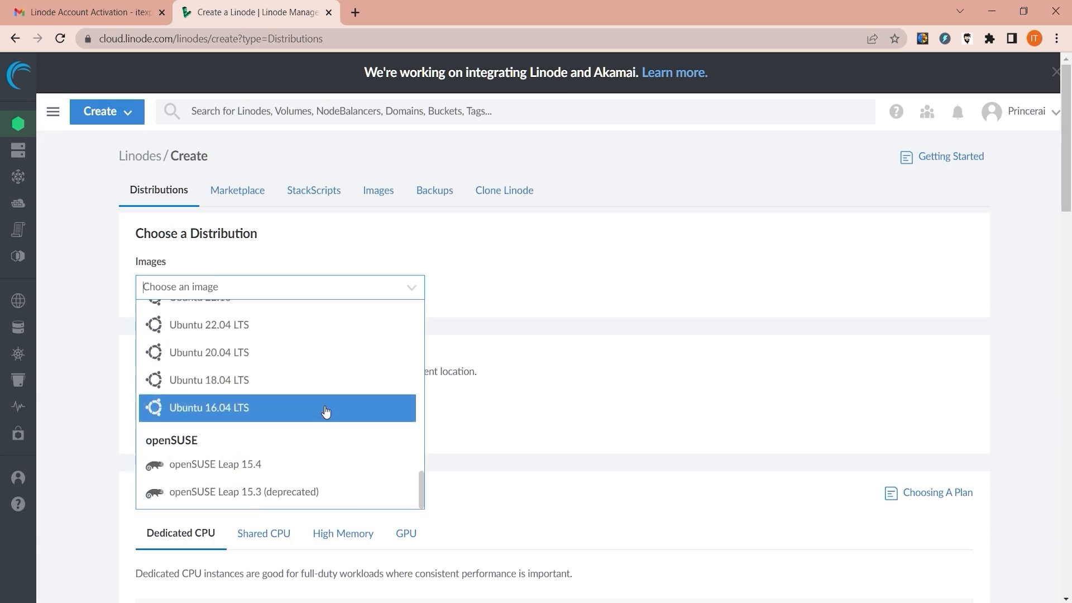
pyautogui.click(260, 357)
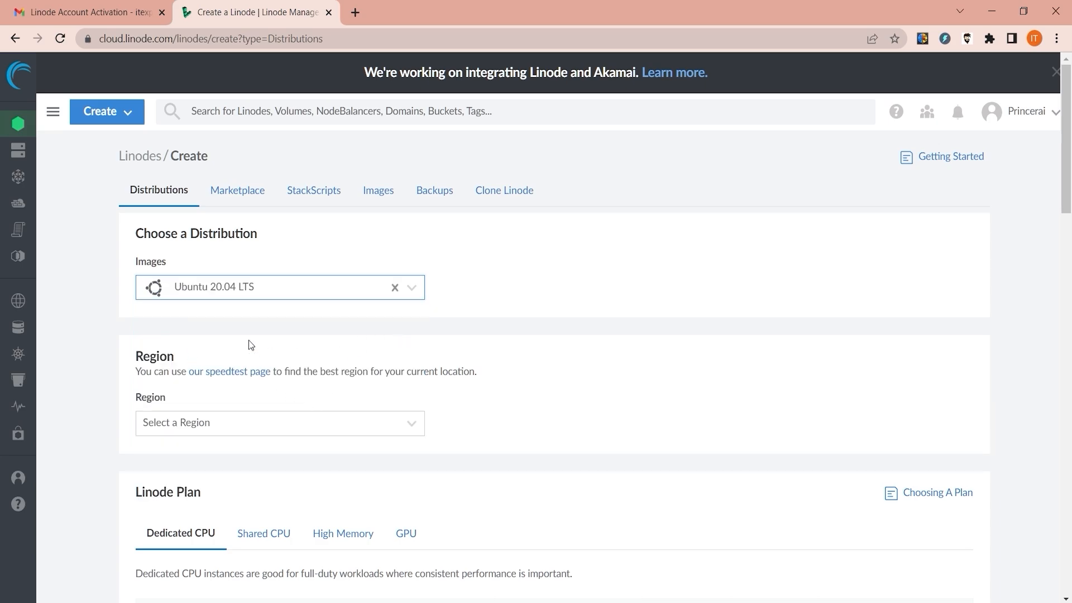
# Set the region to Mumbai, IN (ap-west)
pyautogui.click(219, 425)
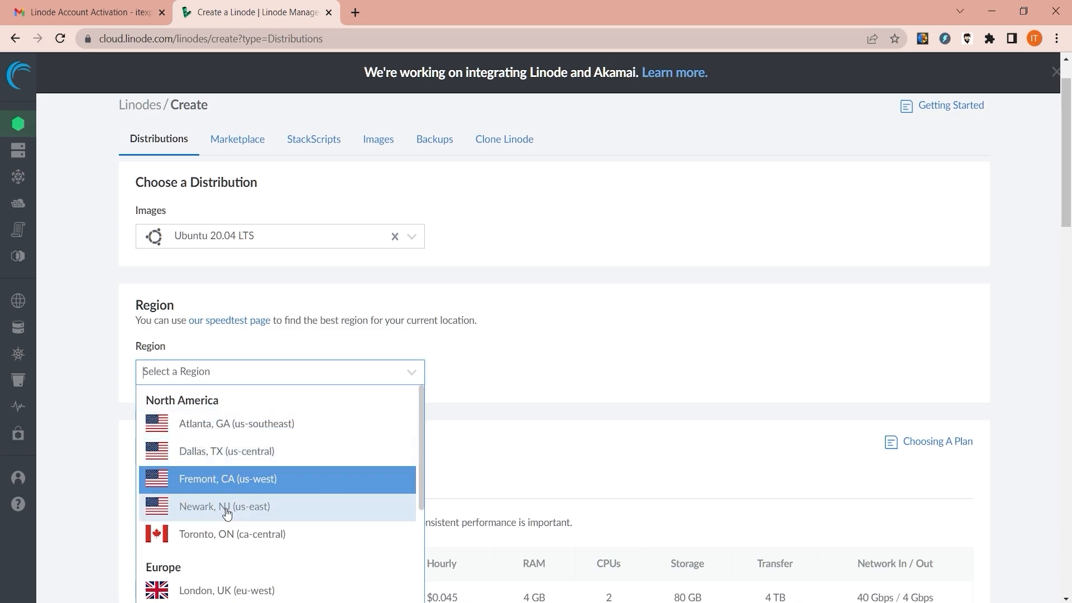
pyautogui.scroll(-3, 226, 507)
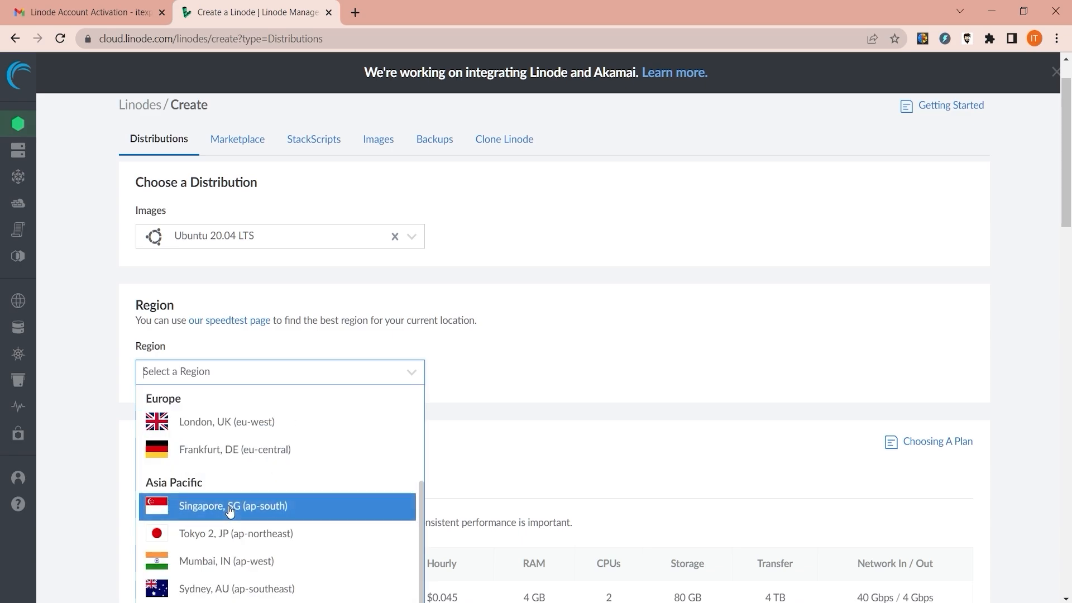
pyautogui.click(221, 564)
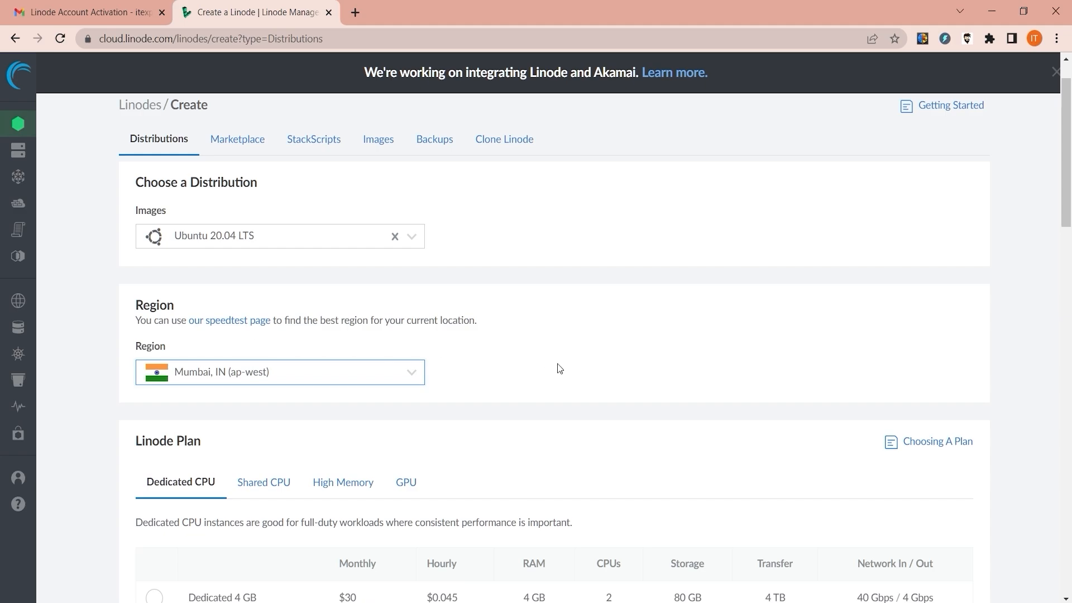
# Compare the Shared CPU, High Memory and GPU plan categories
pyautogui.scroll(-5, 557, 363)
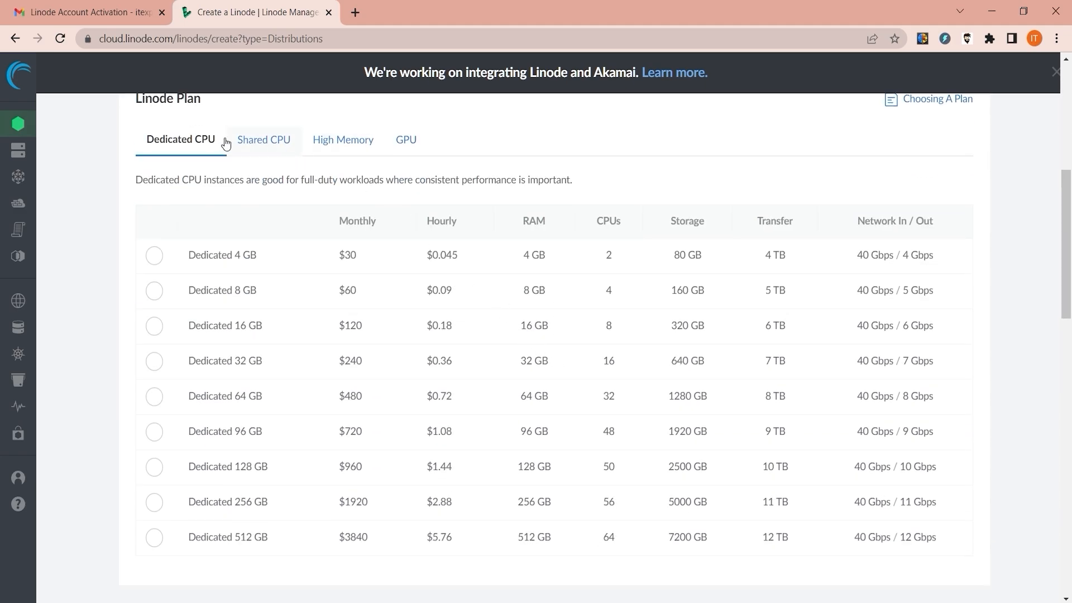
pyautogui.click(275, 151)
pyautogui.click(359, 158)
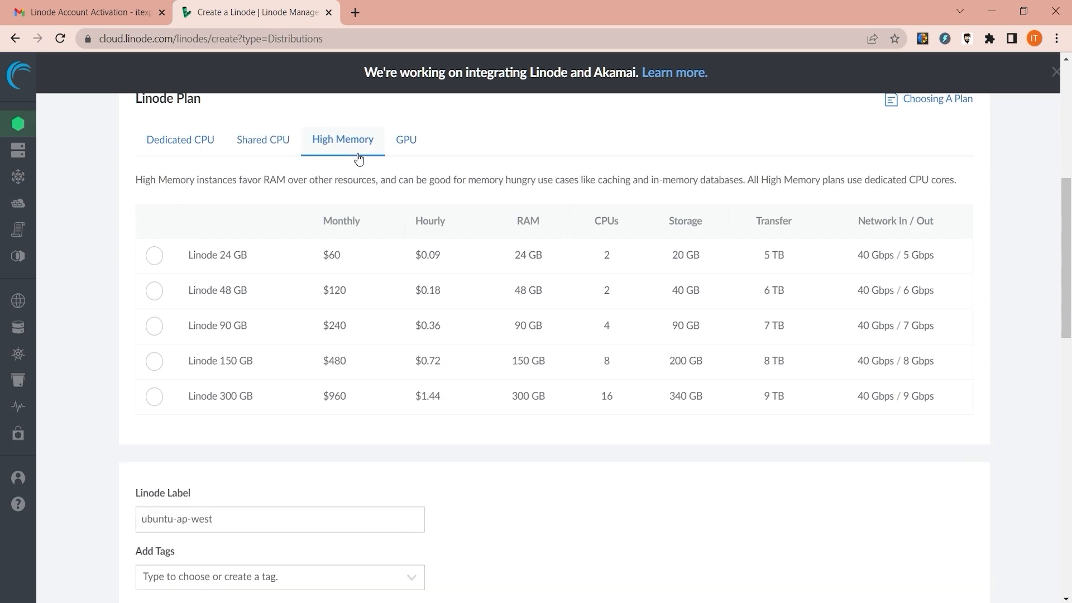
pyautogui.click(406, 142)
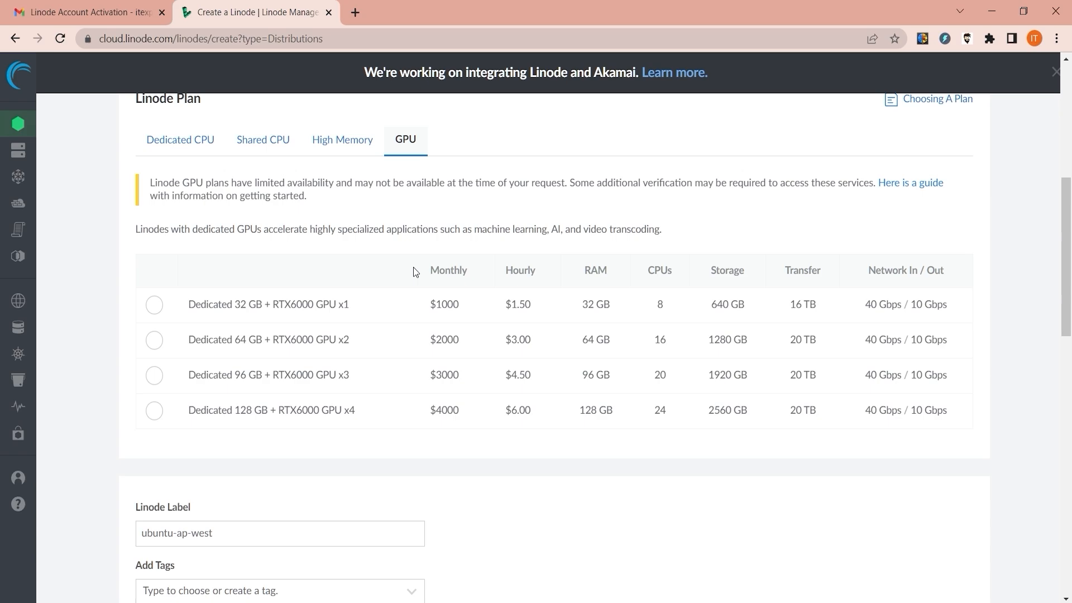
pyautogui.click(231, 151)
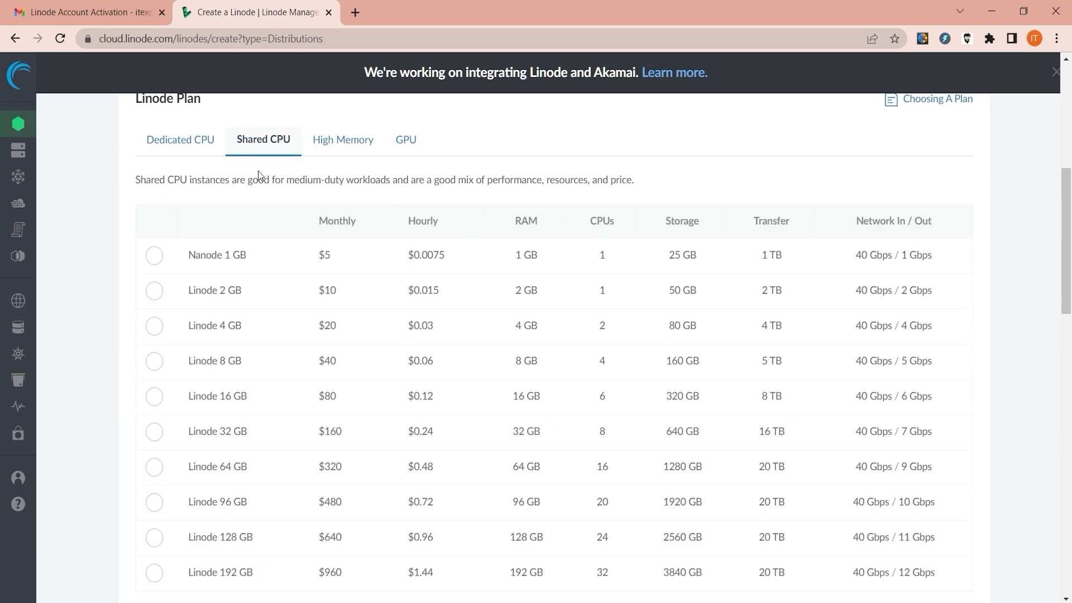
# Select the Shared CPU Linode 8 GB plan, reviewing its network speed and $40 monthly price
pyautogui.moveTo(609, 362); pyautogui.dragTo(332, 360)
pyautogui.click(529, 373)
pyautogui.moveTo(857, 363); pyautogui.dragTo(891, 363)
pyautogui.click(877, 363)
pyautogui.moveTo(354, 363); pyautogui.dragTo(325, 361)
# Compare against Dedicated CPU prices, such as $60 for Dedicated 8 GB
pyautogui.click(184, 140)
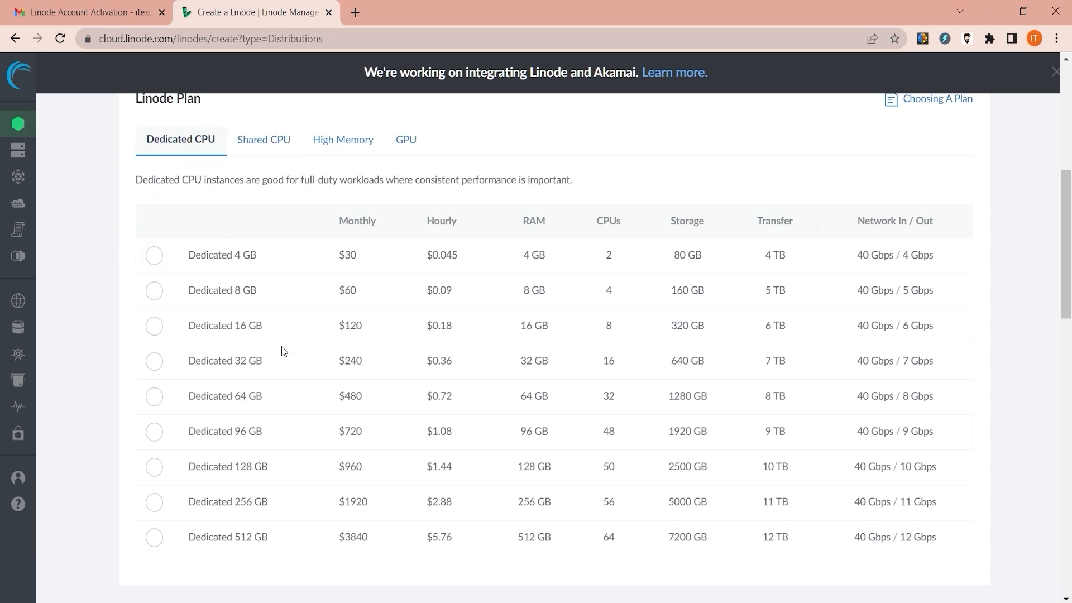
pyautogui.doubleClick(349, 290)
pyautogui.doubleClick(444, 254)
pyautogui.click(354, 255)
pyautogui.click(271, 144)
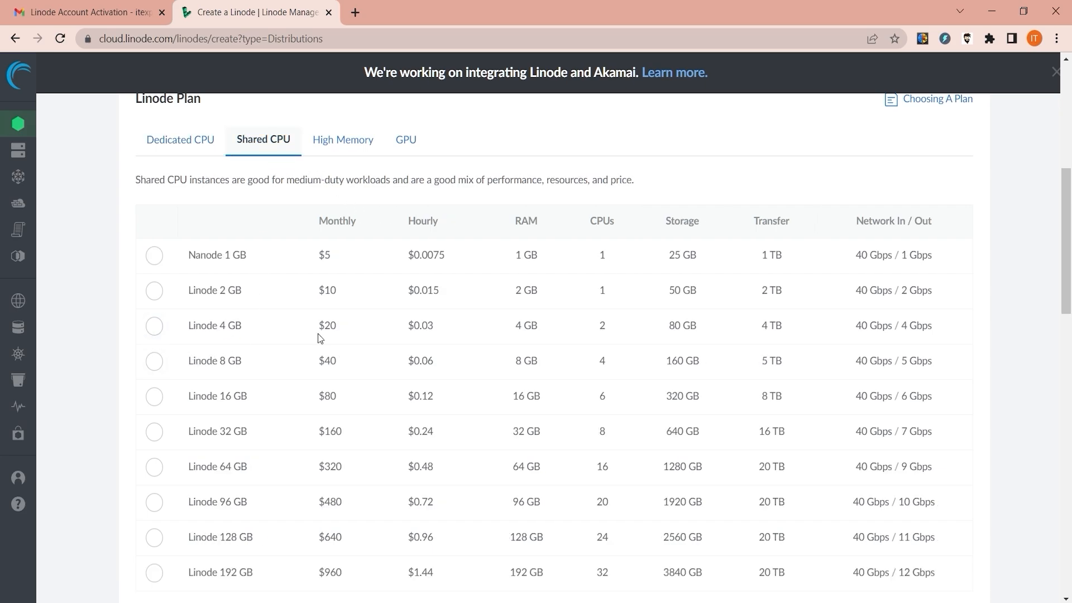
# Confirm the Shared CPU Linode 8 GB plan as the final choice
pyautogui.click(600, 362)
pyautogui.click(154, 361)
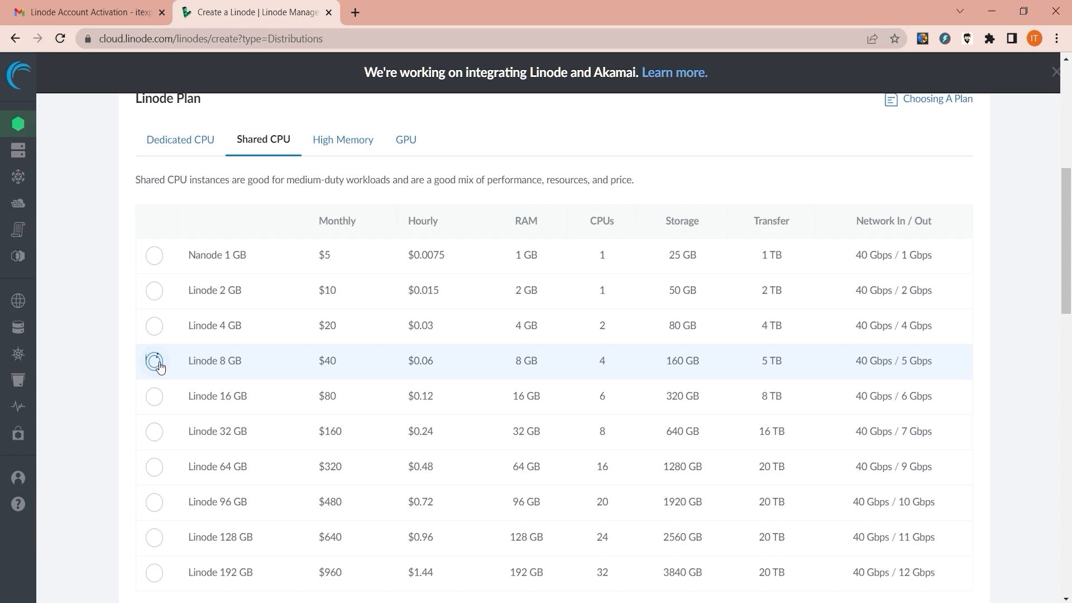
pyautogui.click(230, 361)
pyautogui.click(152, 363)
pyautogui.click(994, 395)
pyautogui.click(154, 290)
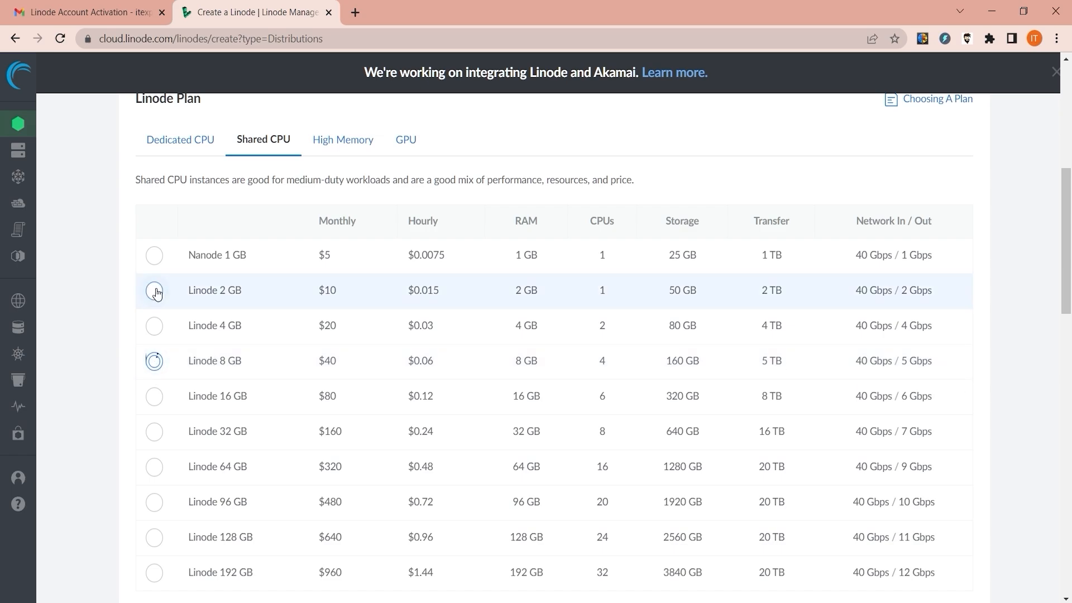
pyautogui.click(153, 369)
# Remove the '-ap-west' suffix so the Linode label reads ubuntu
pyautogui.scroll(-6, 725, 397)
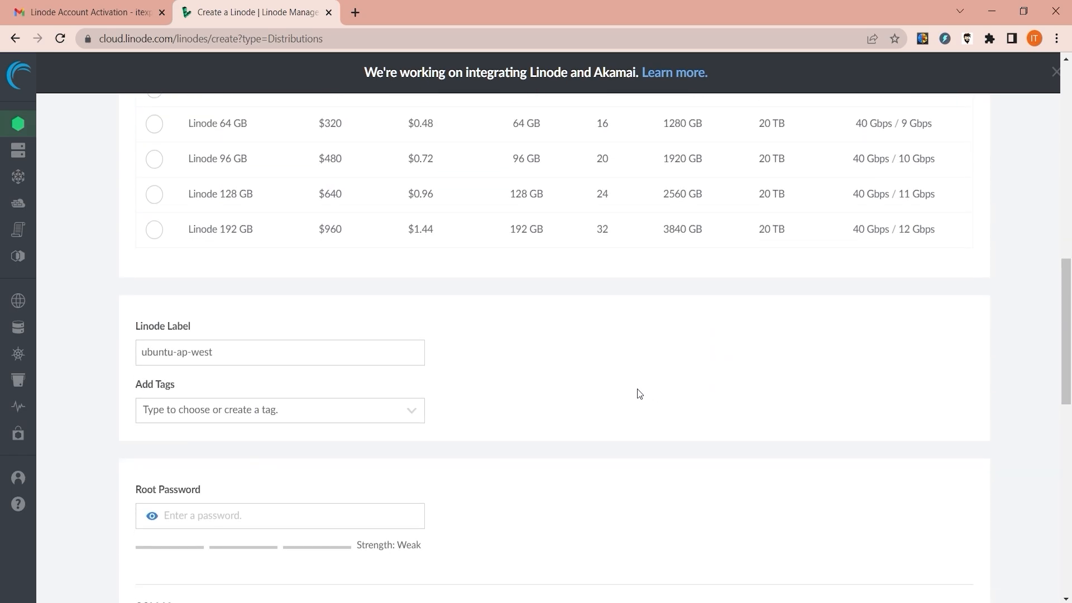
pyautogui.moveTo(251, 354); pyautogui.dragTo(378, 359)
pyautogui.click(177, 357)
pyautogui.press('BackSpace')
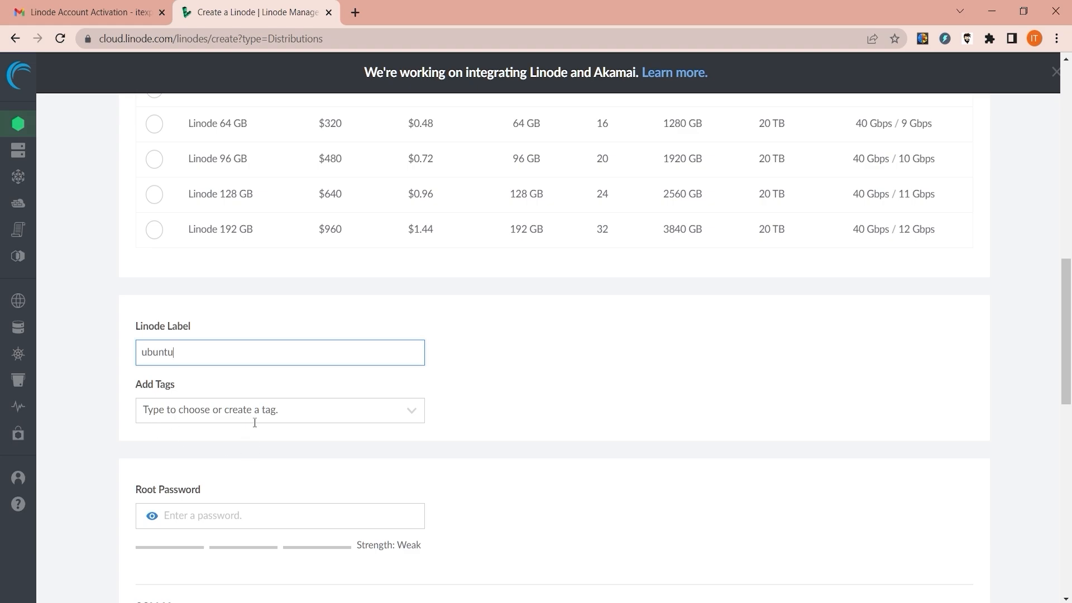
# Enter a root password that rates Good strength
pyautogui.scroll(-6, 255, 422)
pyautogui.click(213, 174)
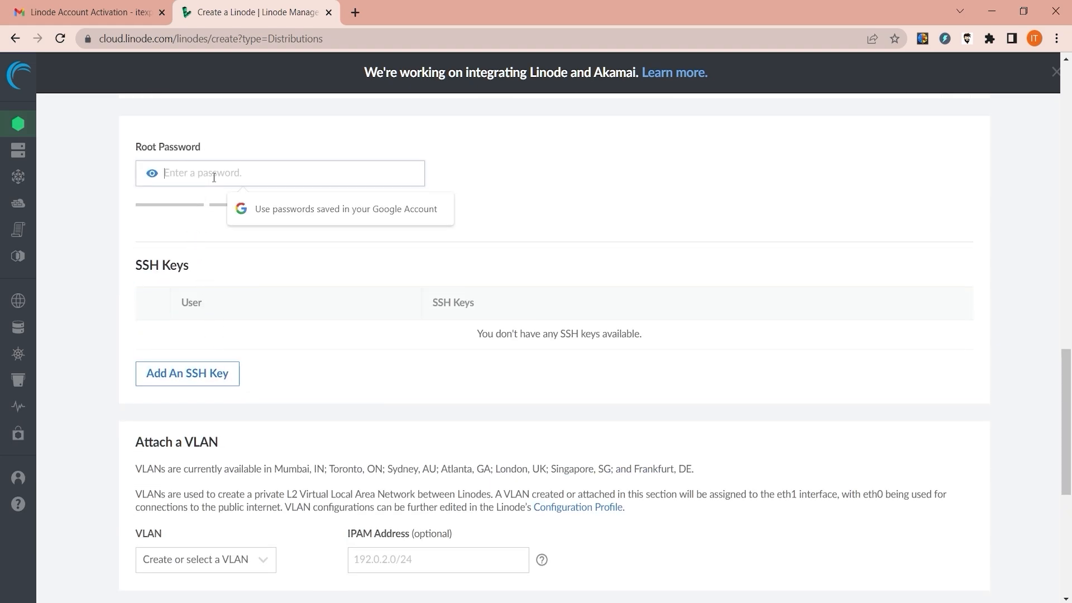
pyautogui.click(300, 337)
pyautogui.scroll(6, 558, 450)
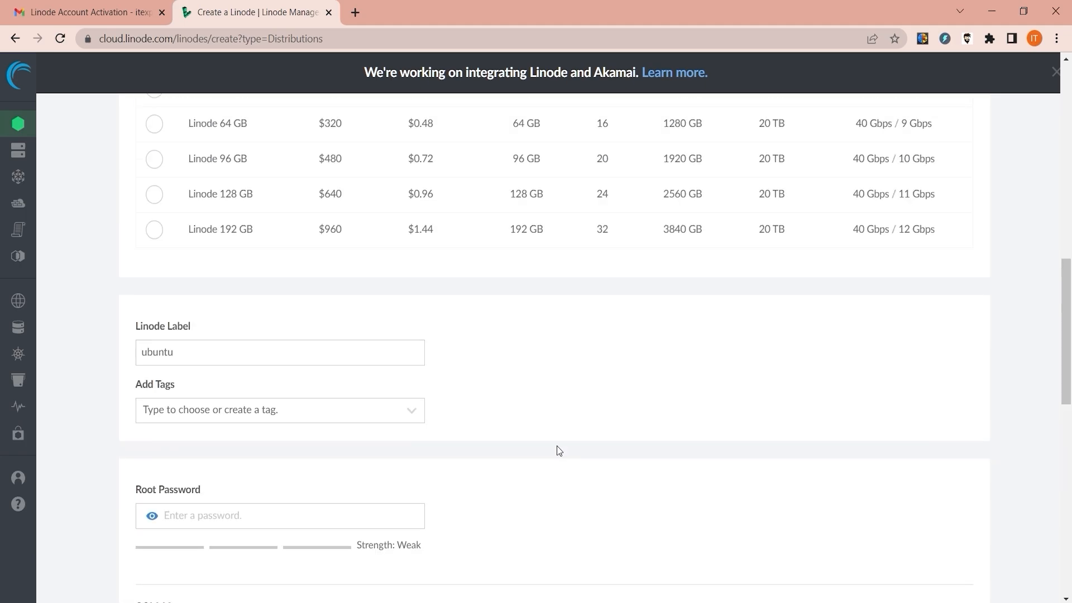
pyautogui.scroll(-3, 233, 513)
pyautogui.click(212, 342)
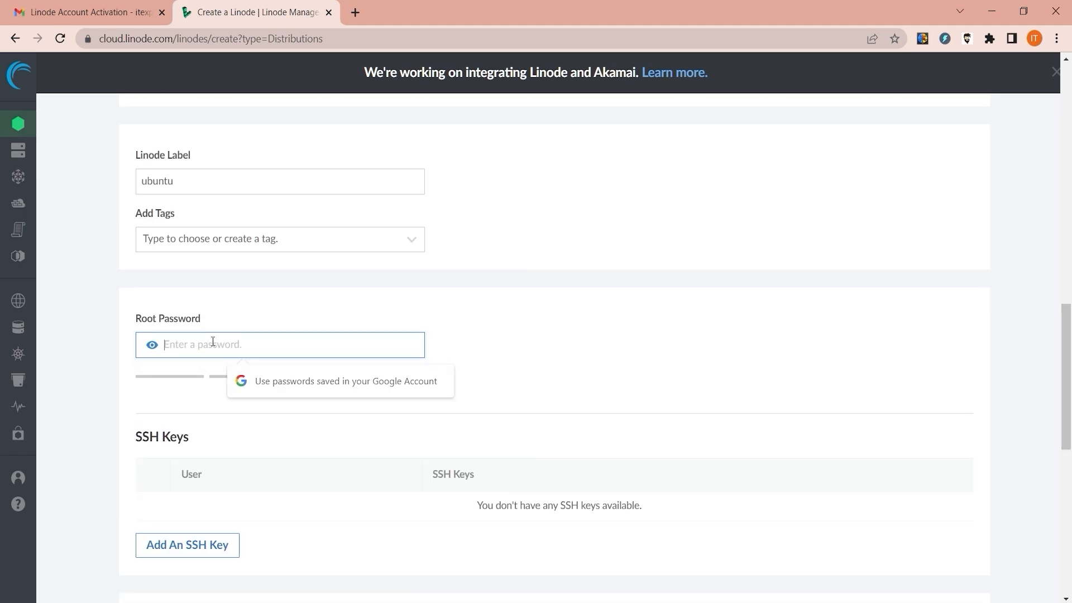
pyautogui.write('••••••••••')
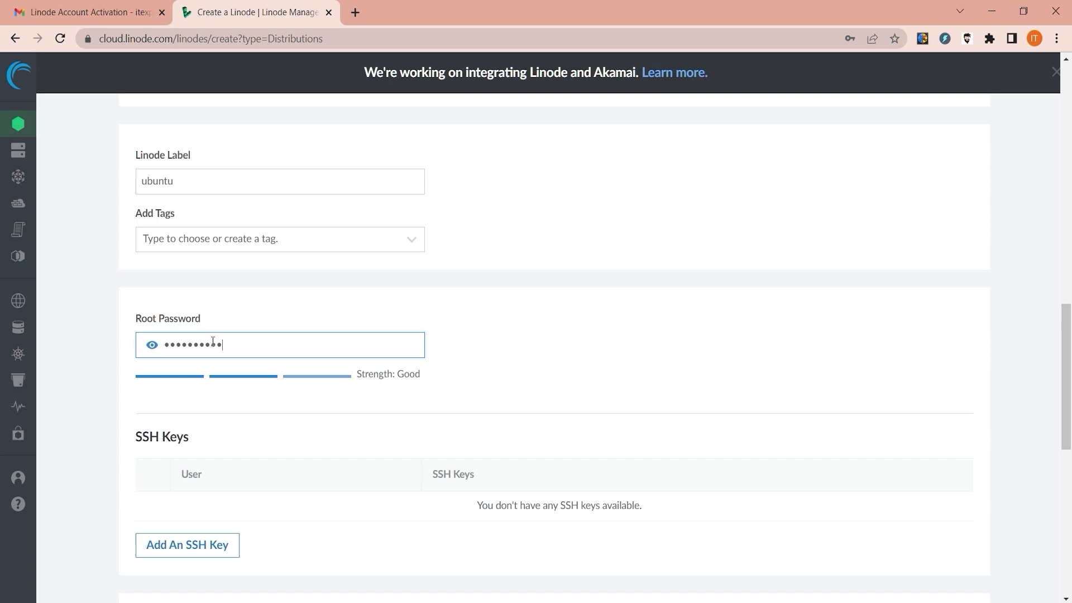
pyautogui.write('••')
# Confirm the summary shows Ubuntu 20.04 LTS, Mumbai, IN and Linode 8 GB at $40/month, then create the Linode
pyautogui.scroll(-6, 373, 392)
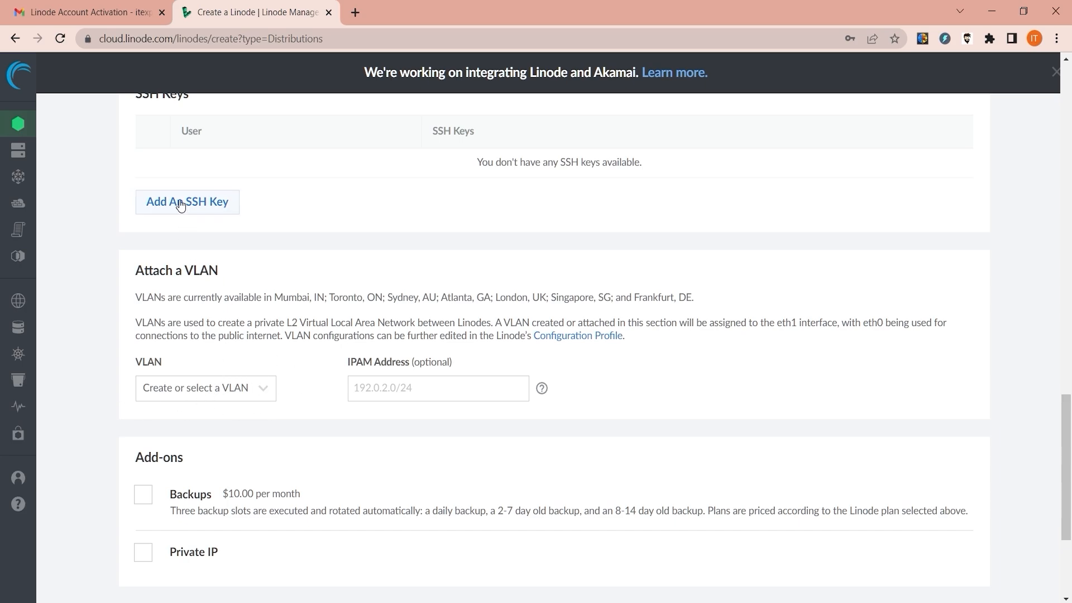
pyautogui.scroll(-3, 203, 422)
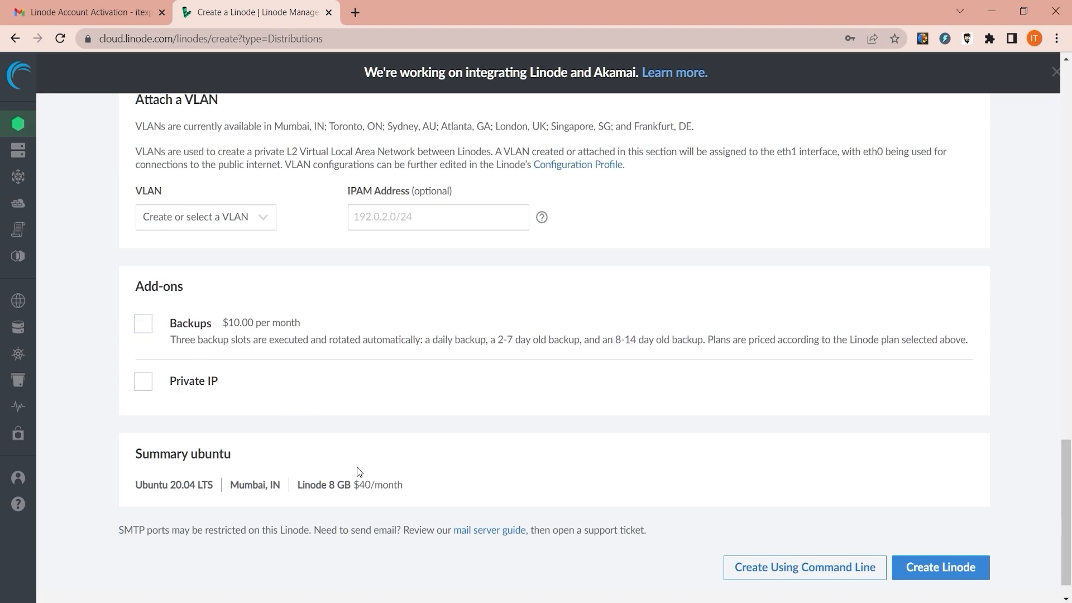
pyautogui.scroll(-1, 357, 471)
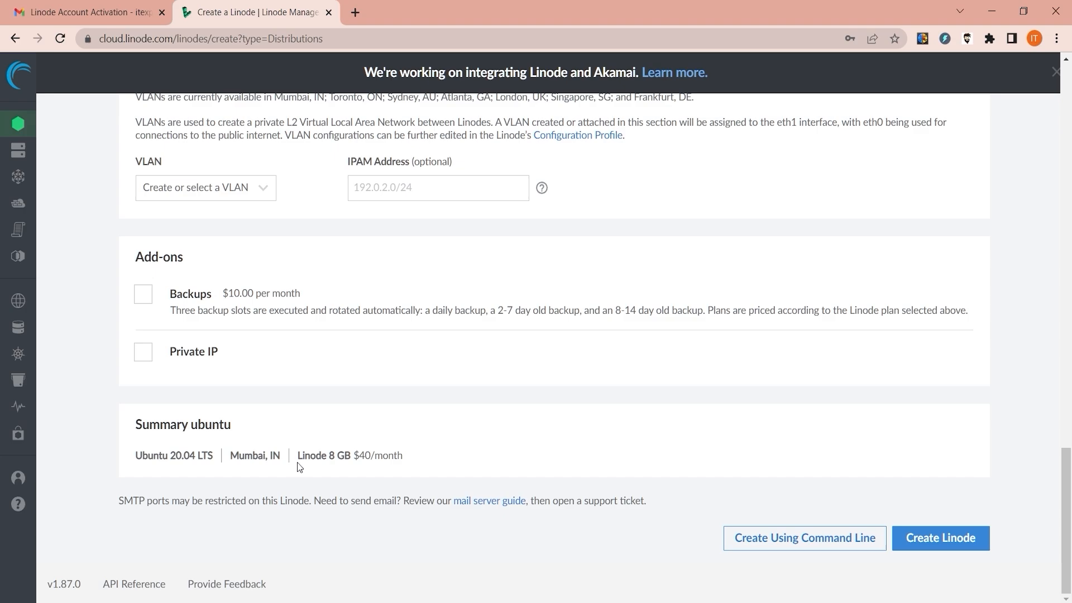
pyautogui.moveTo(360, 455); pyautogui.dragTo(389, 457)
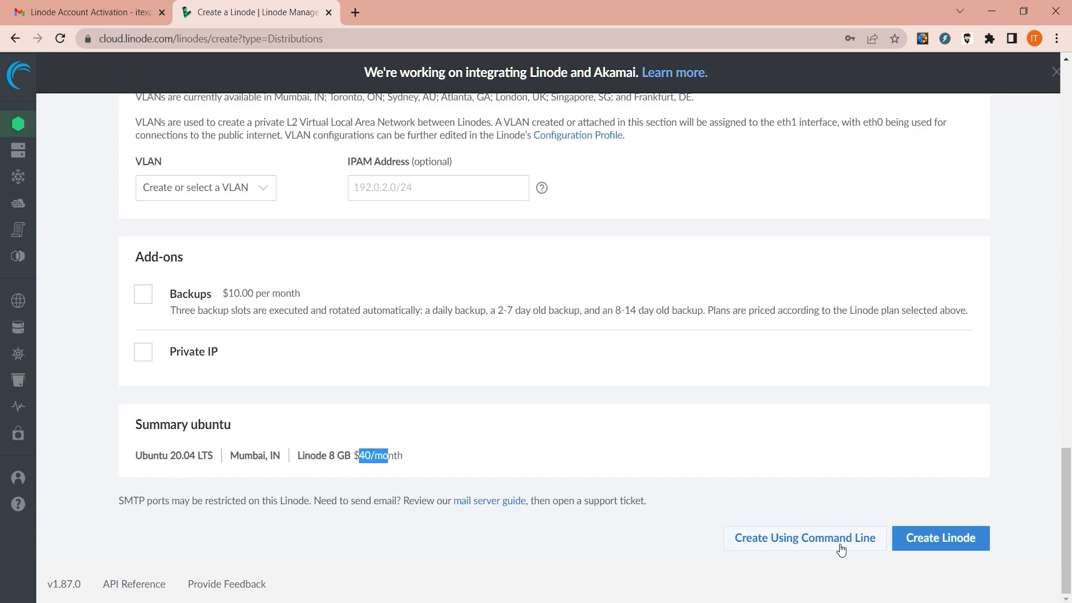
pyautogui.click(936, 547)
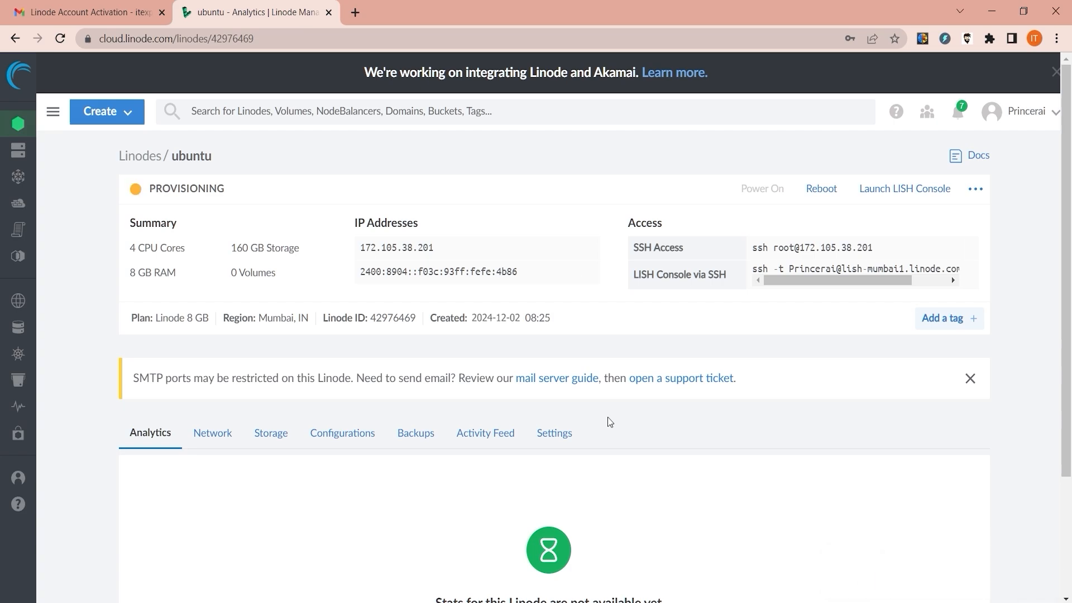
# Check the ubuntu Linode's status on its analytics view and launch its LISH console
pyautogui.click(151, 433)
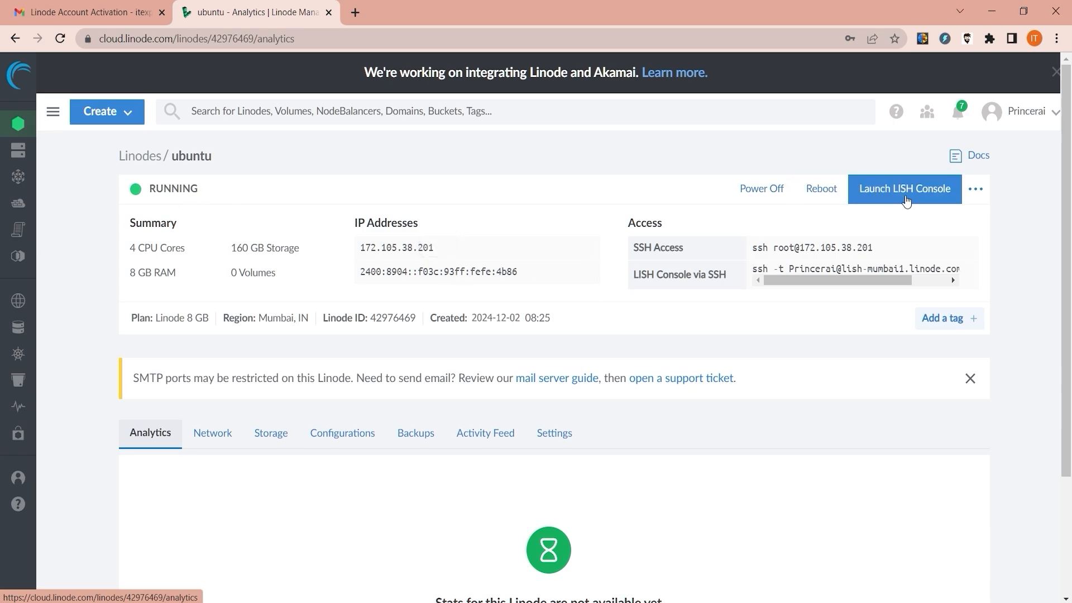
pyautogui.click(905, 200)
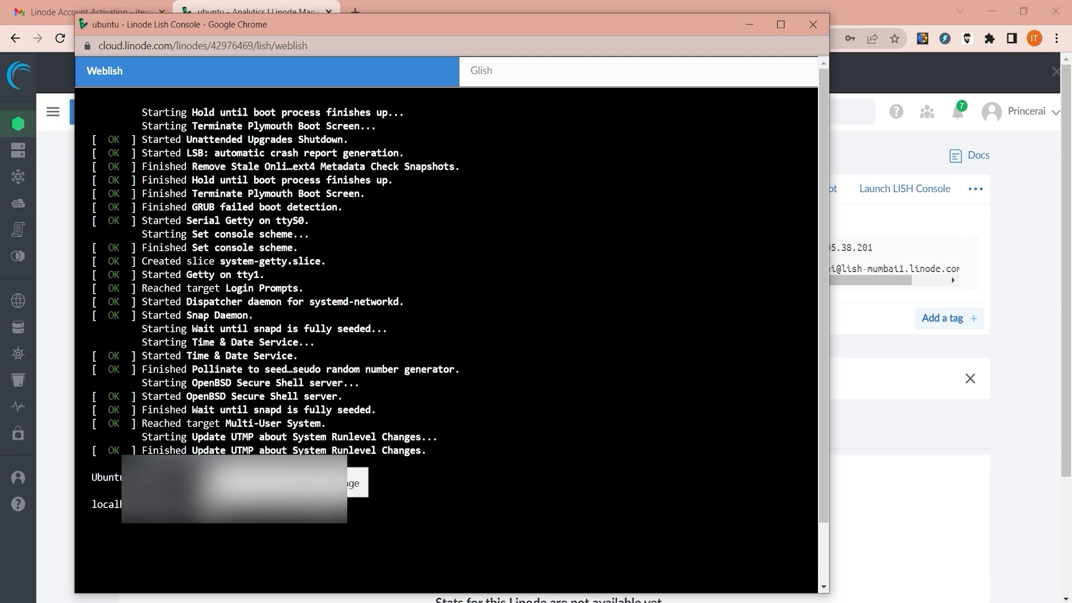
# Log in as root with the root password, then start typing an apt-get command at the shell
pyautogui.press('Return')
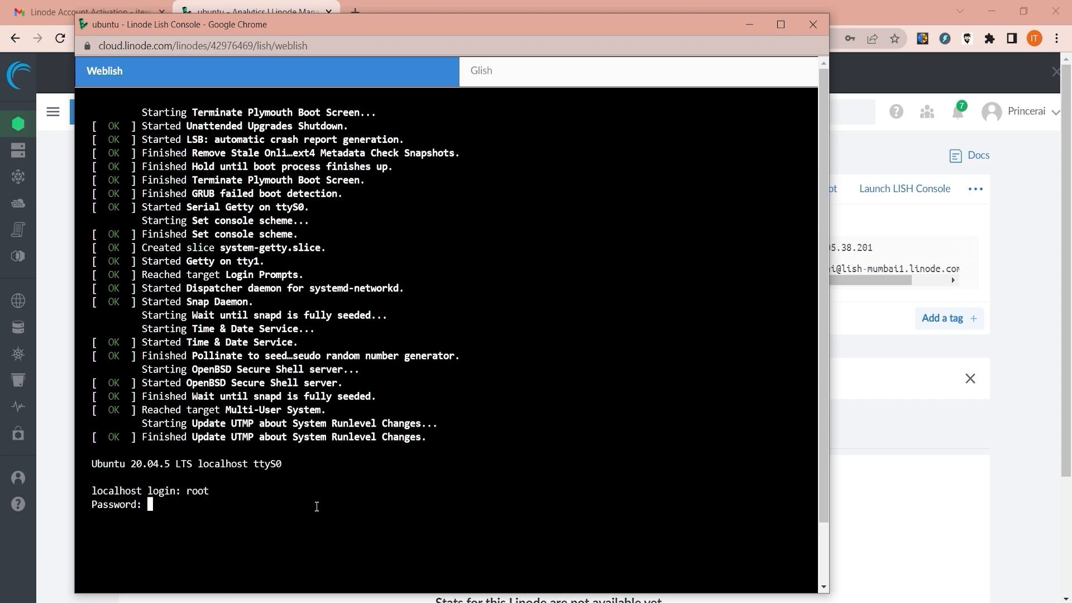
pyautogui.press('Return')
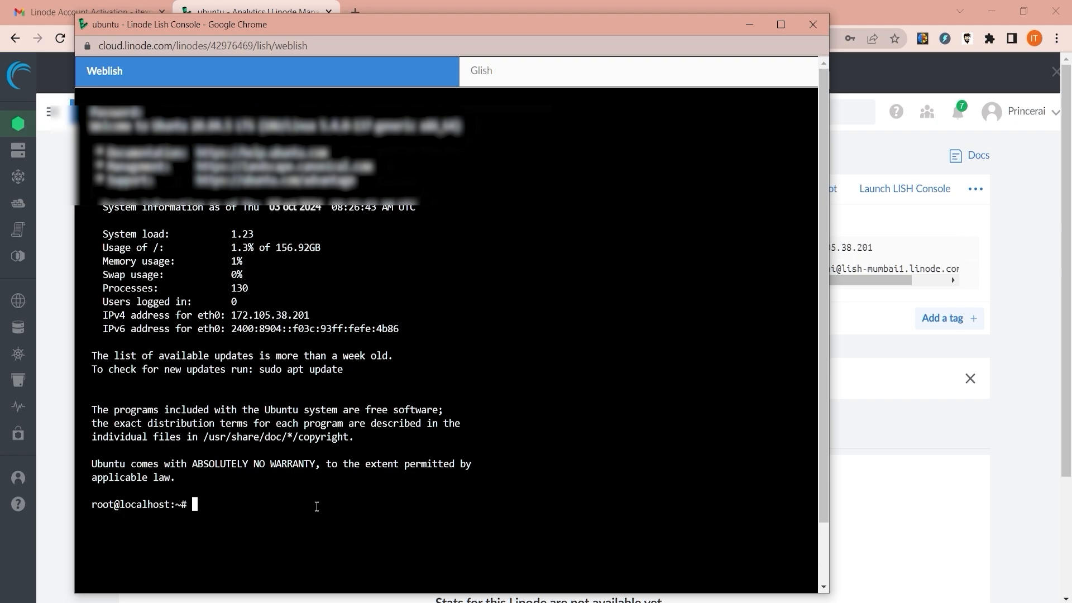
pyautogui.write('apt0')
pyautogui.press('BackSpace')
pyautogui.write('-g')
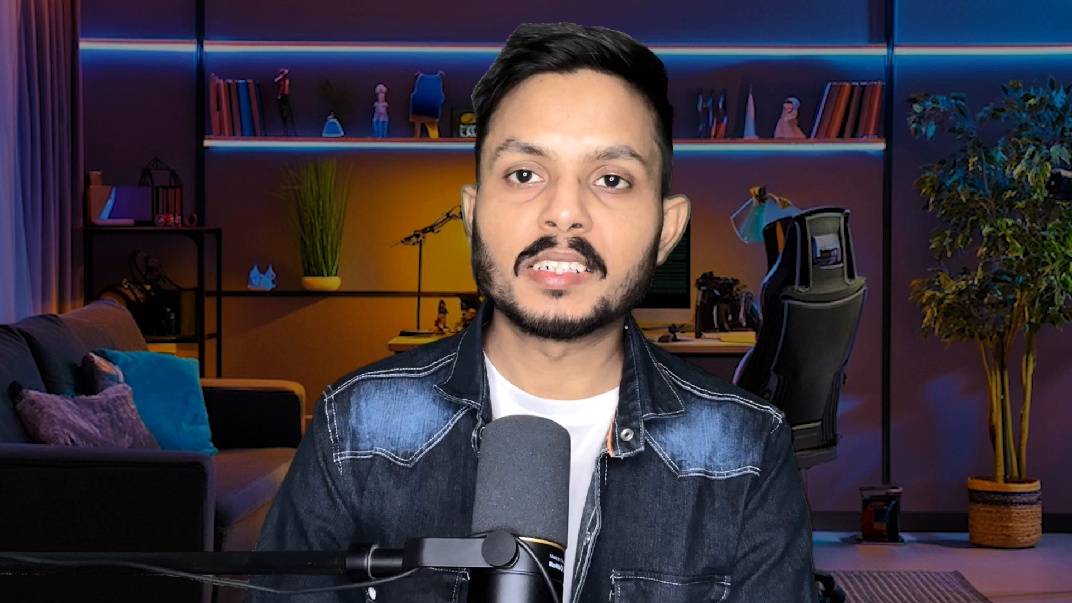